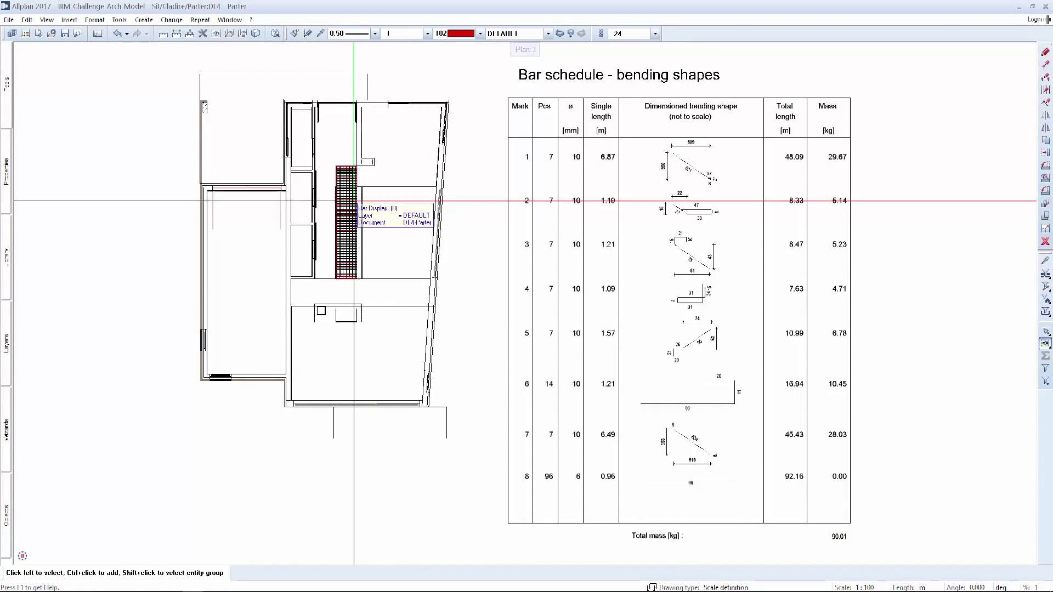
Switch the tools palette to the Bonus Tools module.
click(8, 79)
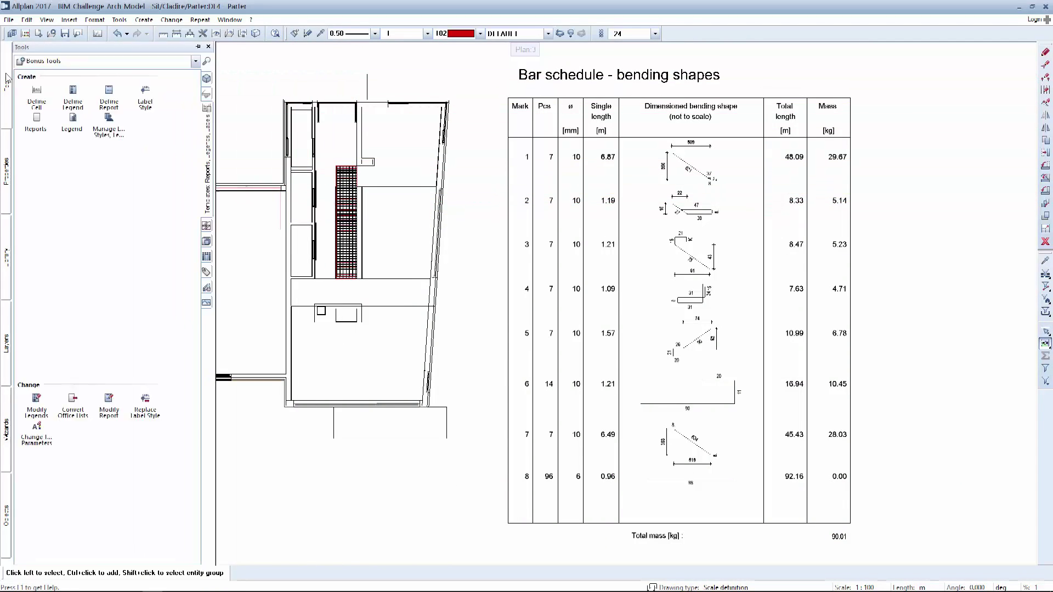
click(96, 62)
click(87, 85)
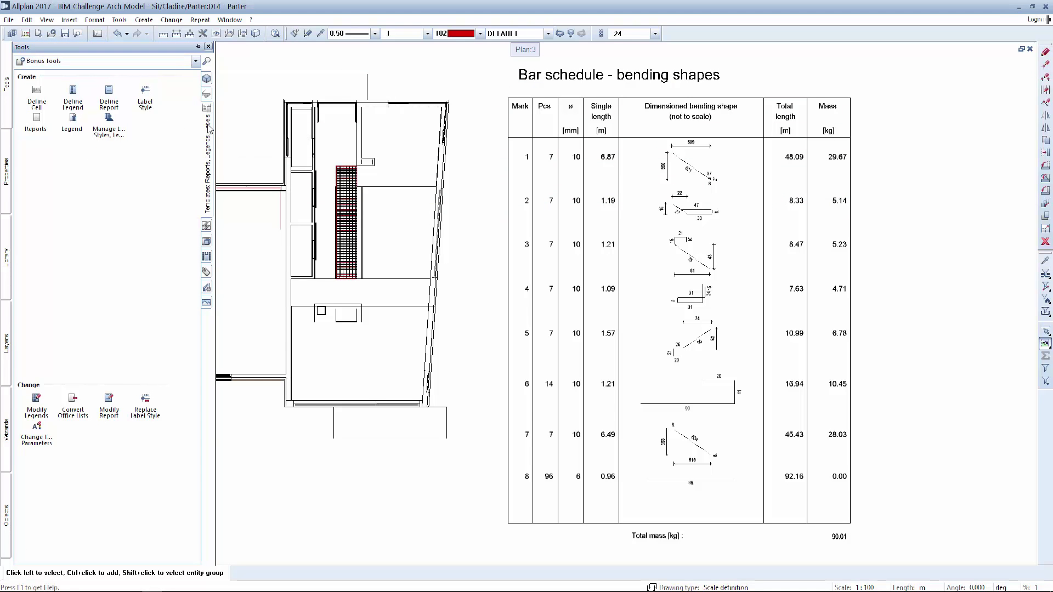
In the legend manager, mark Bar schedule - bending shapes from Default file 19 Engineering for copying.
click(114, 126)
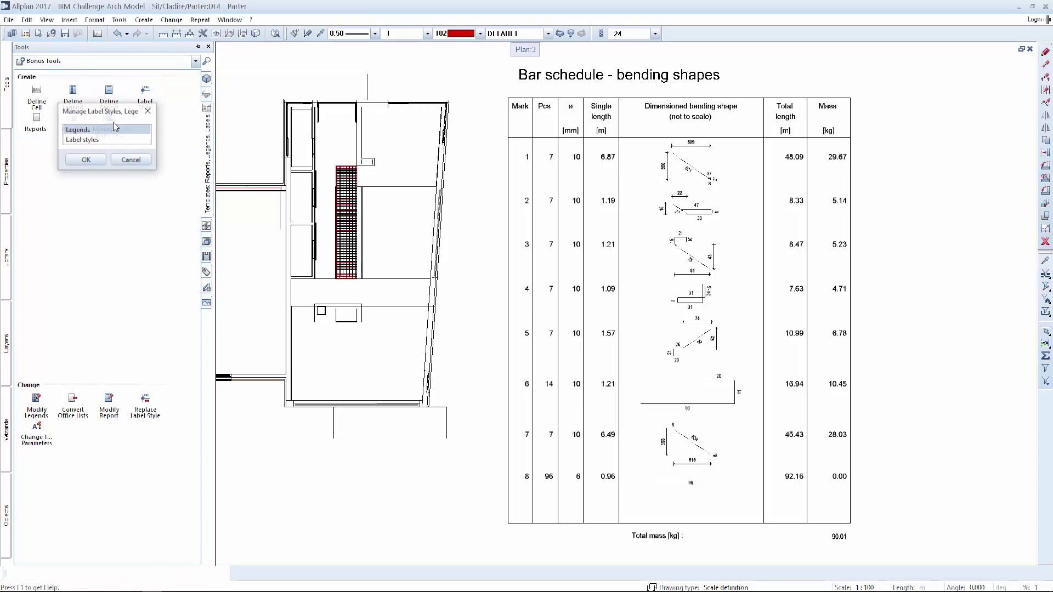
click(87, 160)
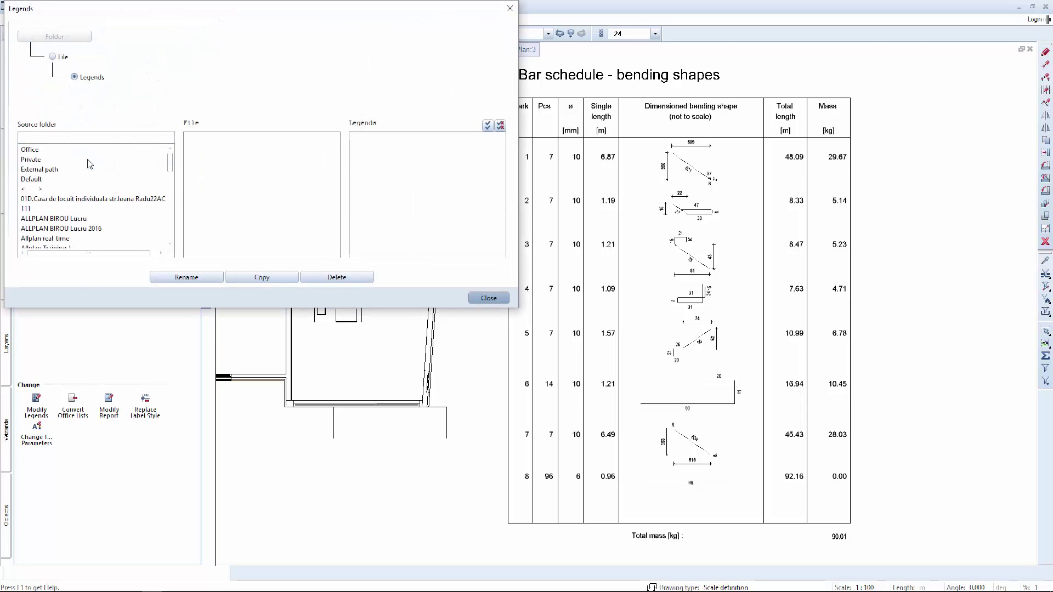
click(55, 181)
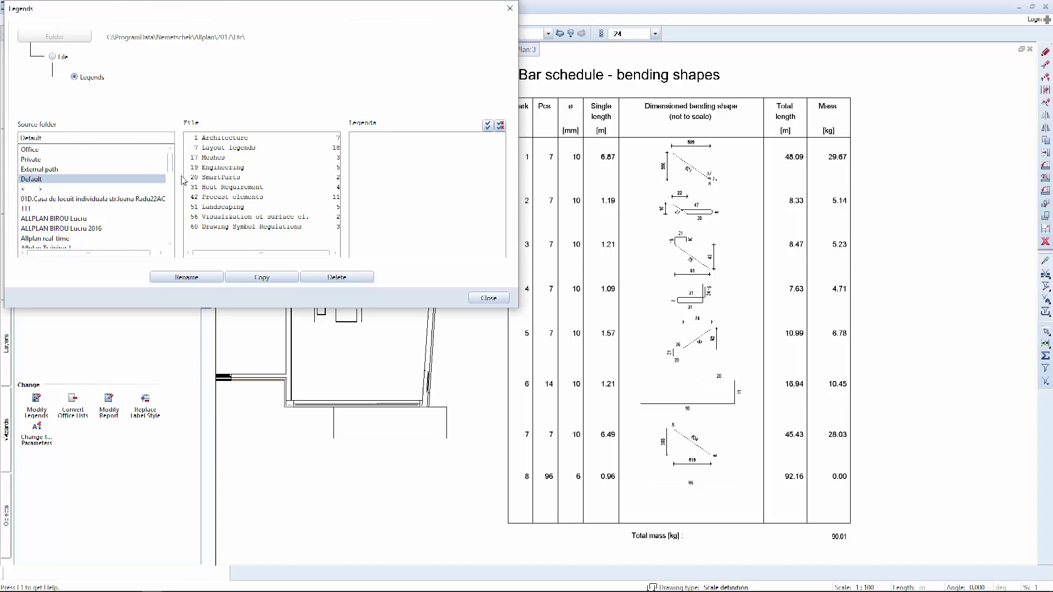
click(219, 171)
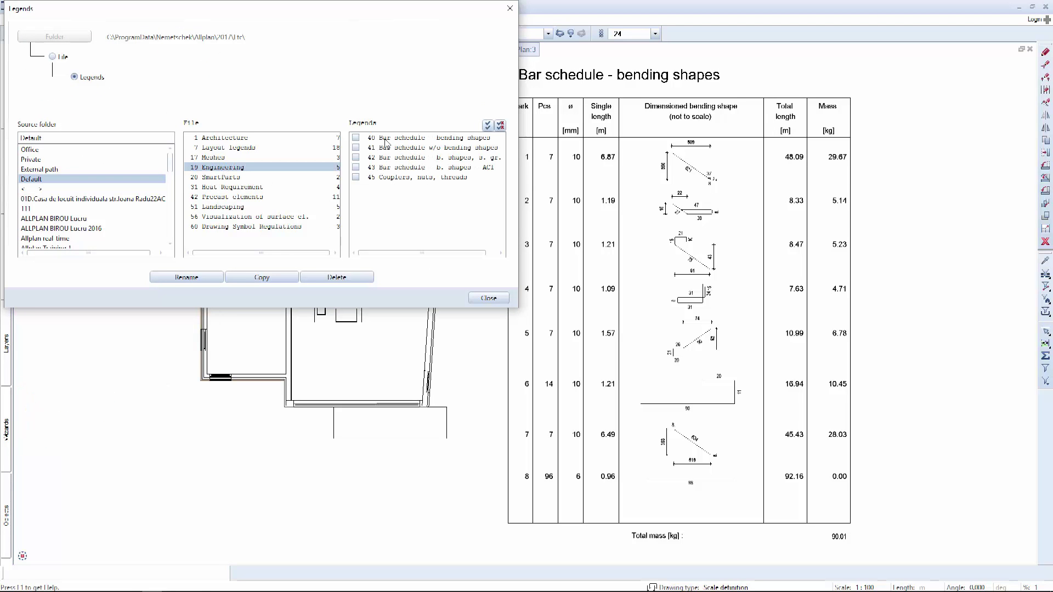
click(257, 280)
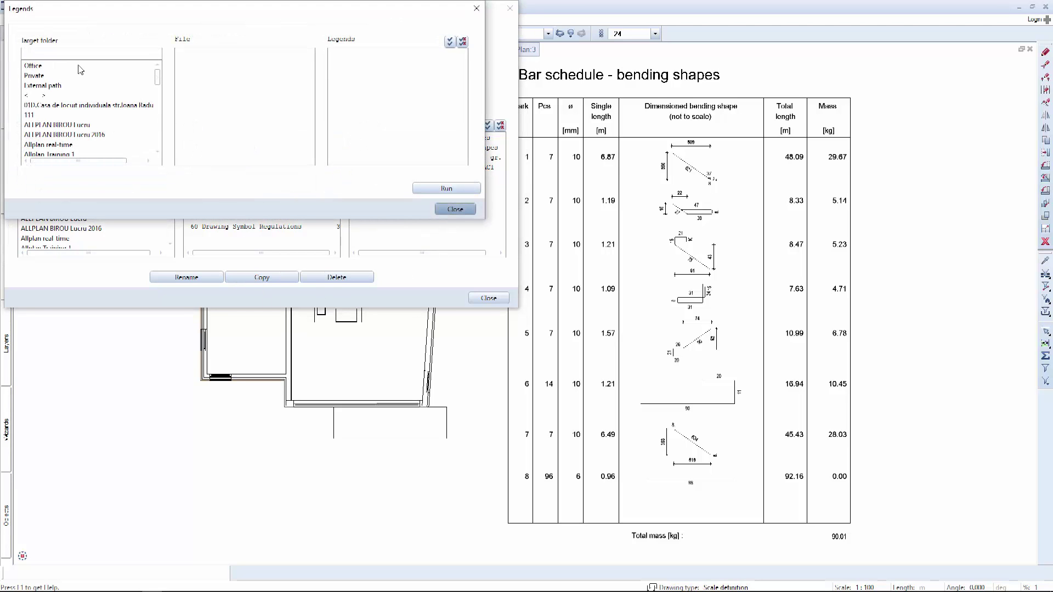
Copy the legend to Office file 2, slot 1, named Engineering Office, then close both dialogs.
click(78, 67)
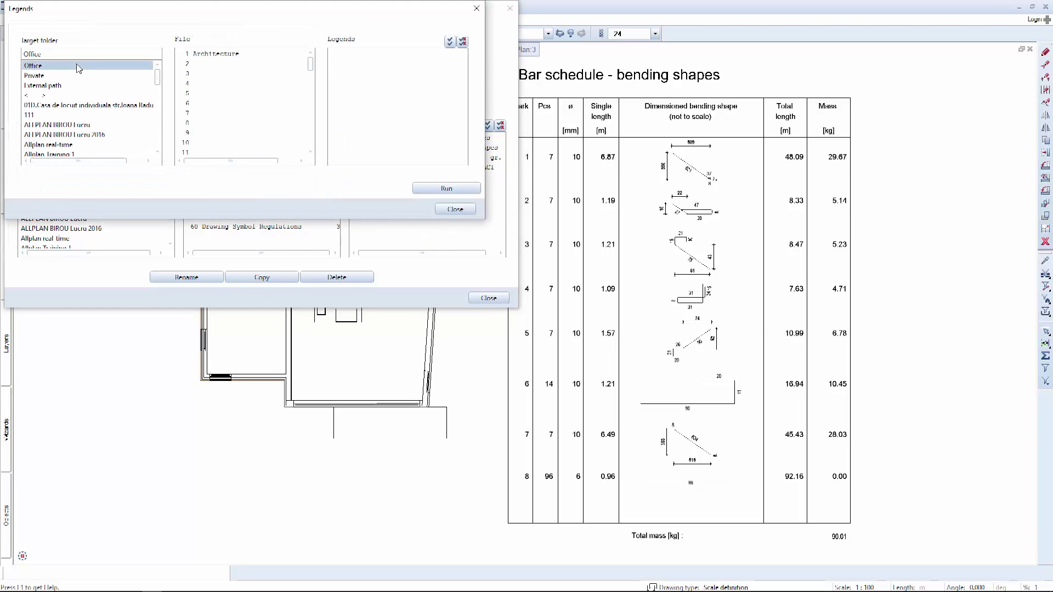
click(202, 64)
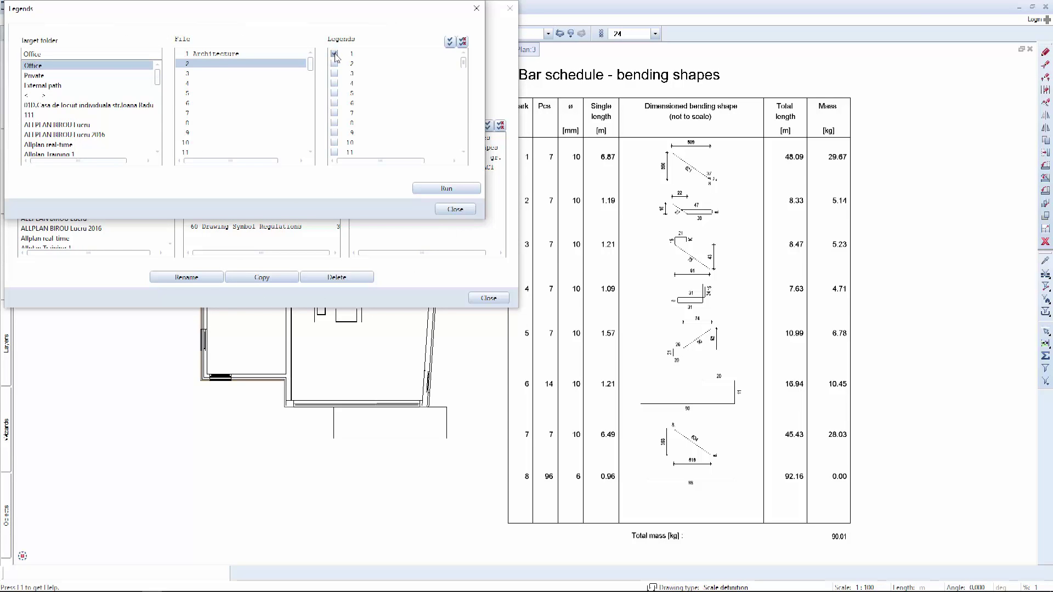
click(451, 189)
text(Engineering Office)
click(594, 293)
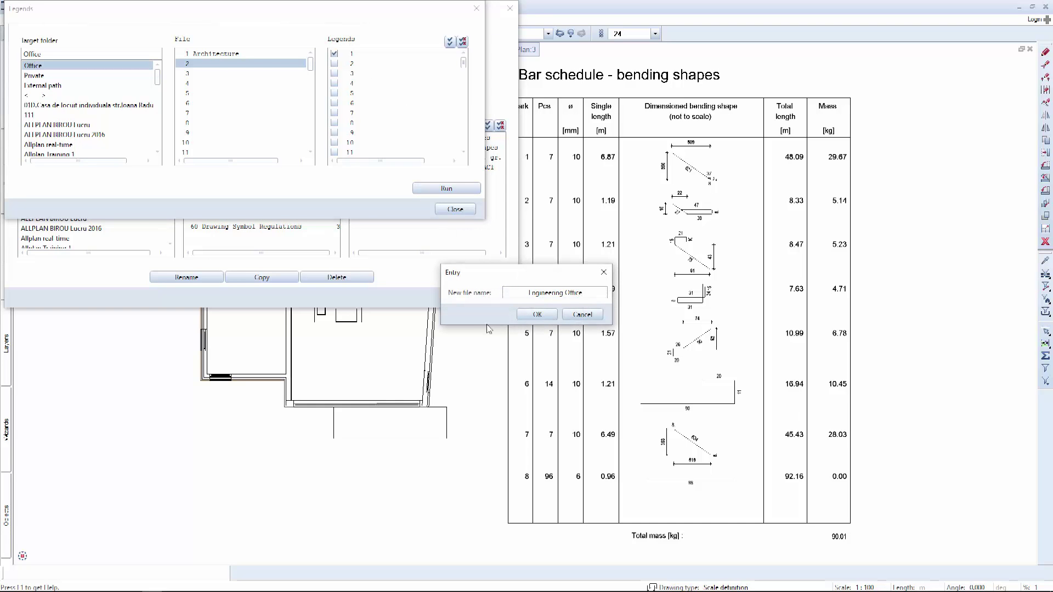
click(537, 314)
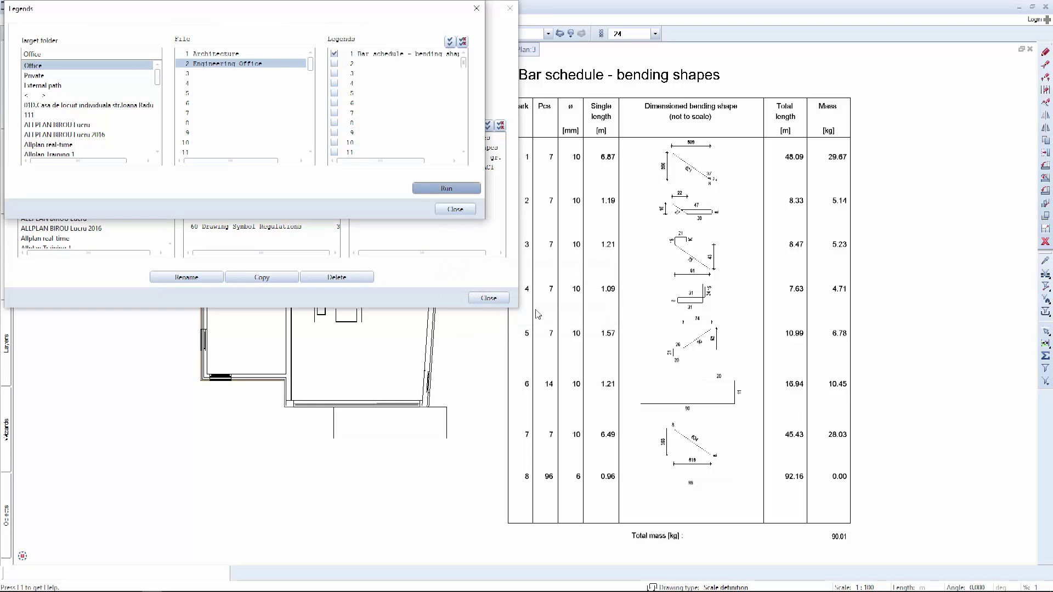
click(455, 210)
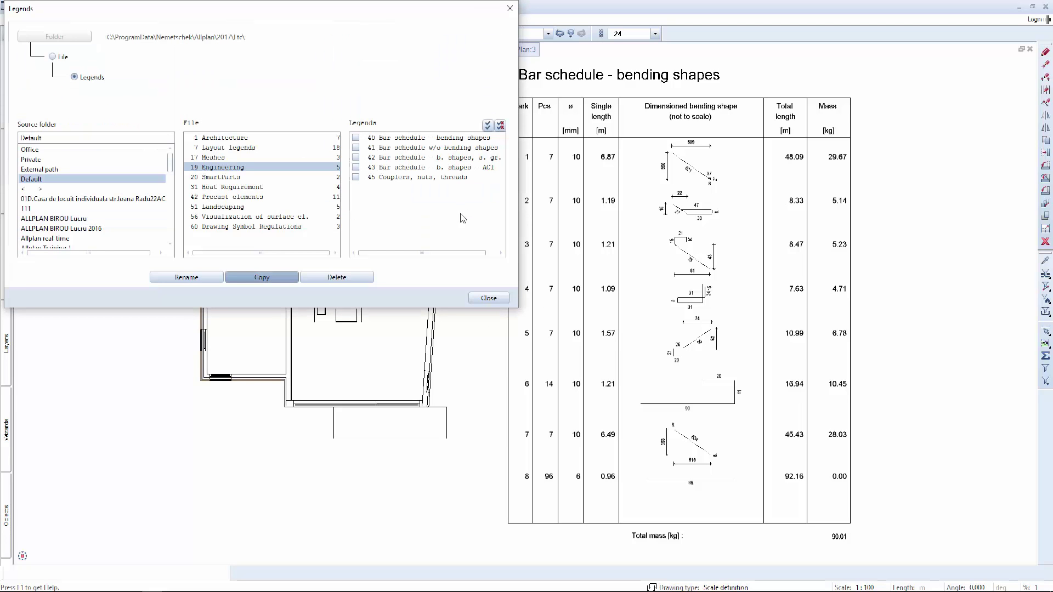
click(492, 299)
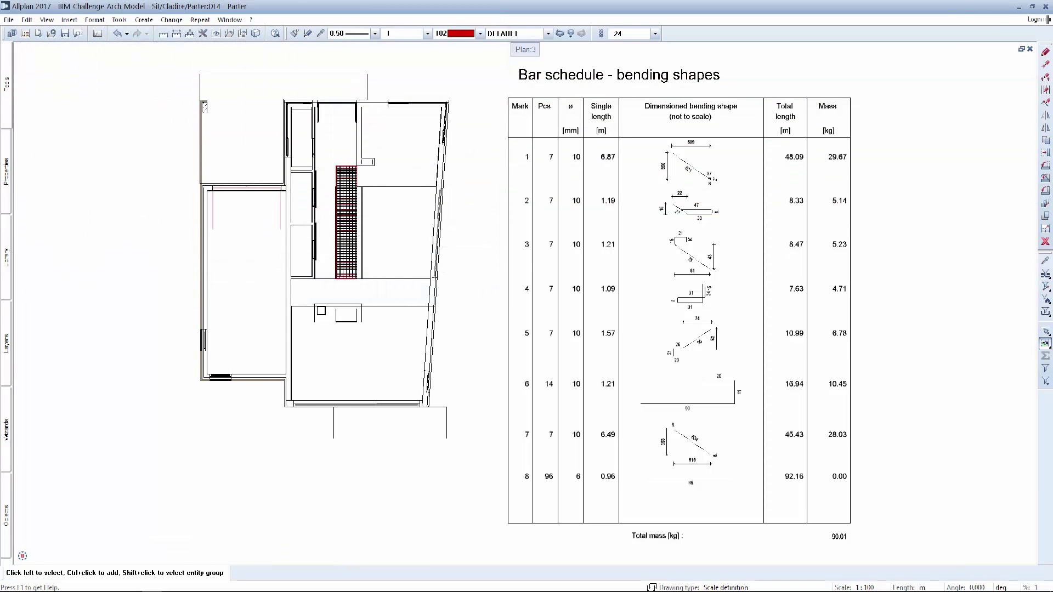
Open Bar schedule - bending shapes from Office file 2 Engineering Office for modification and enlarge the window.
click(10, 81)
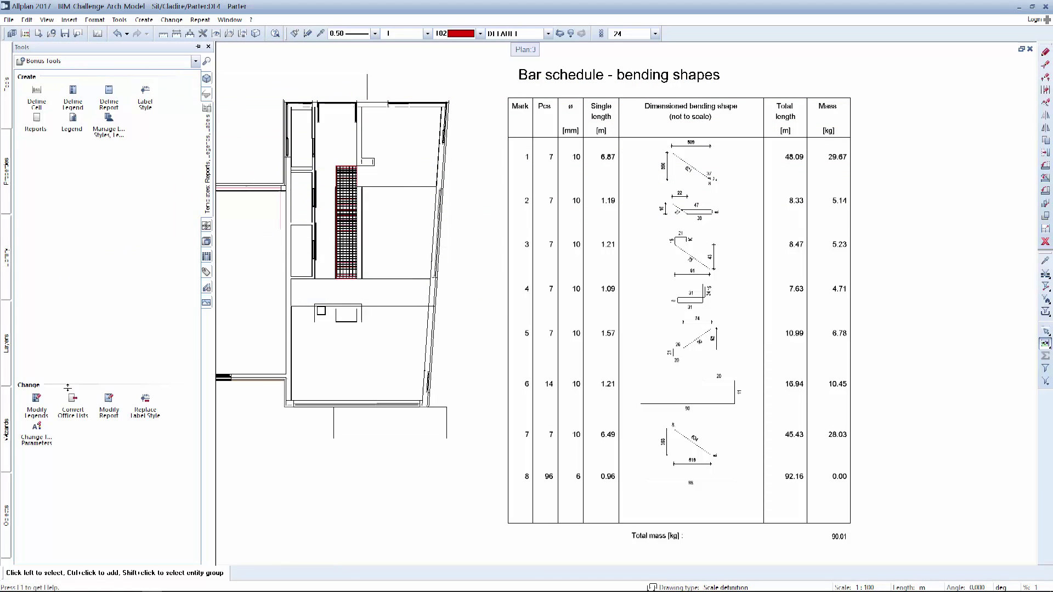
click(36, 403)
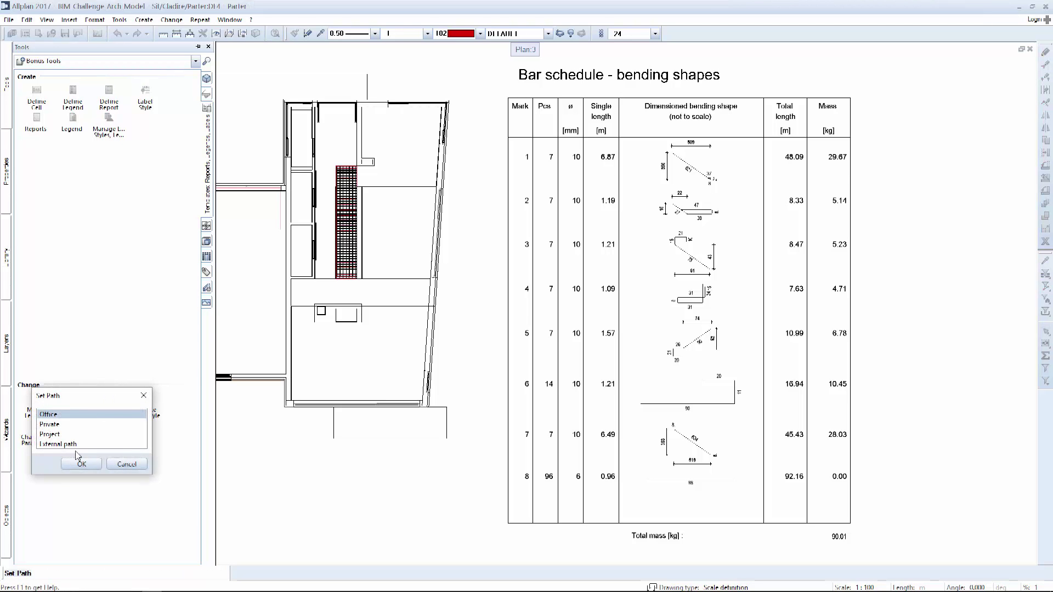
click(81, 464)
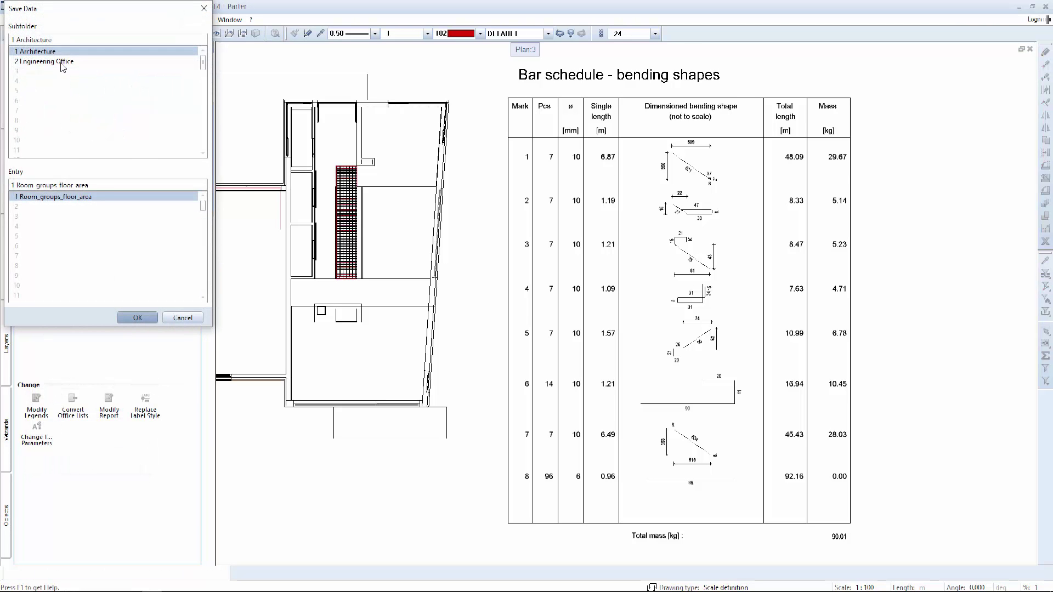
click(62, 62)
click(137, 318)
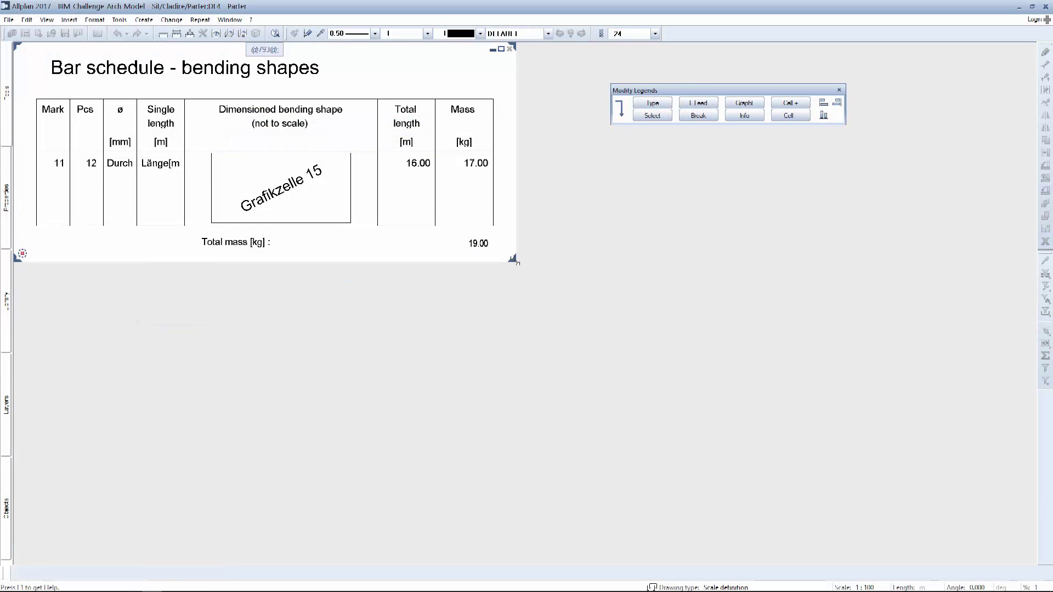
drag(515, 261, 860, 340)
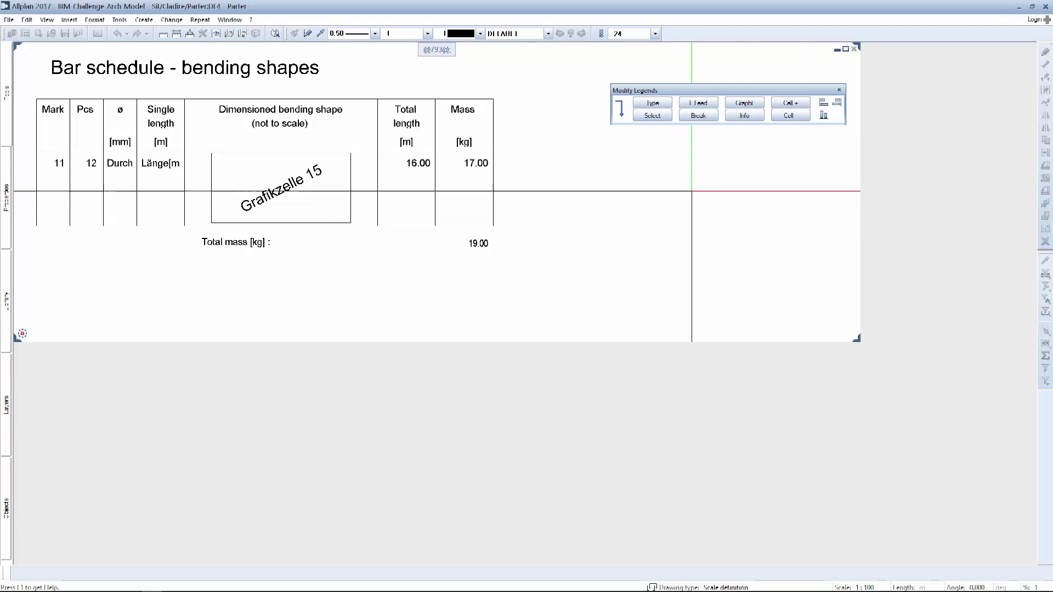
Check the Total mass cell's properties with Info and begin a new cell definition.
click(745, 115)
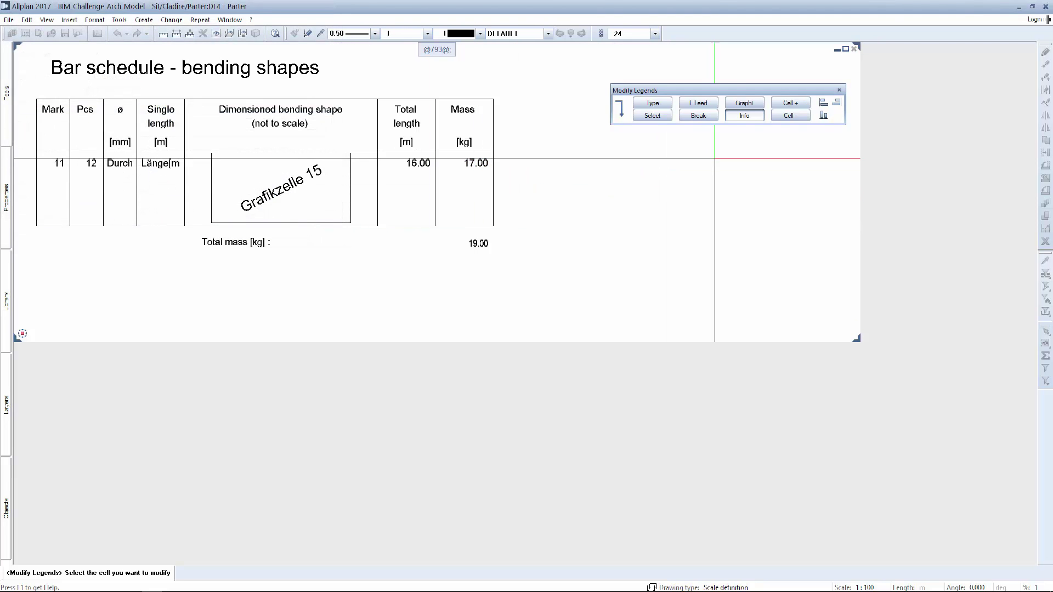
click(478, 243)
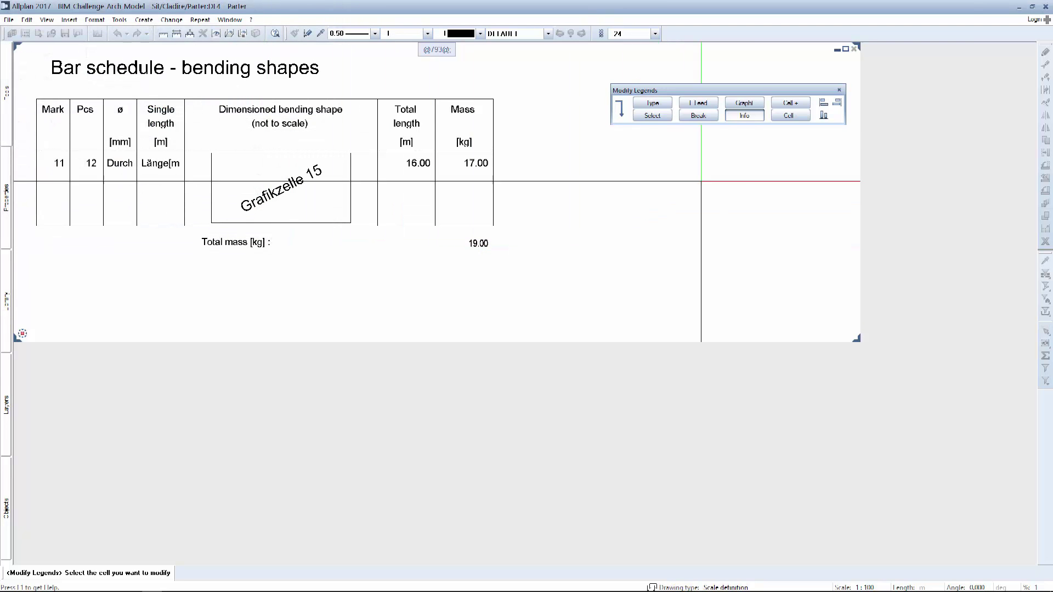
click(790, 103)
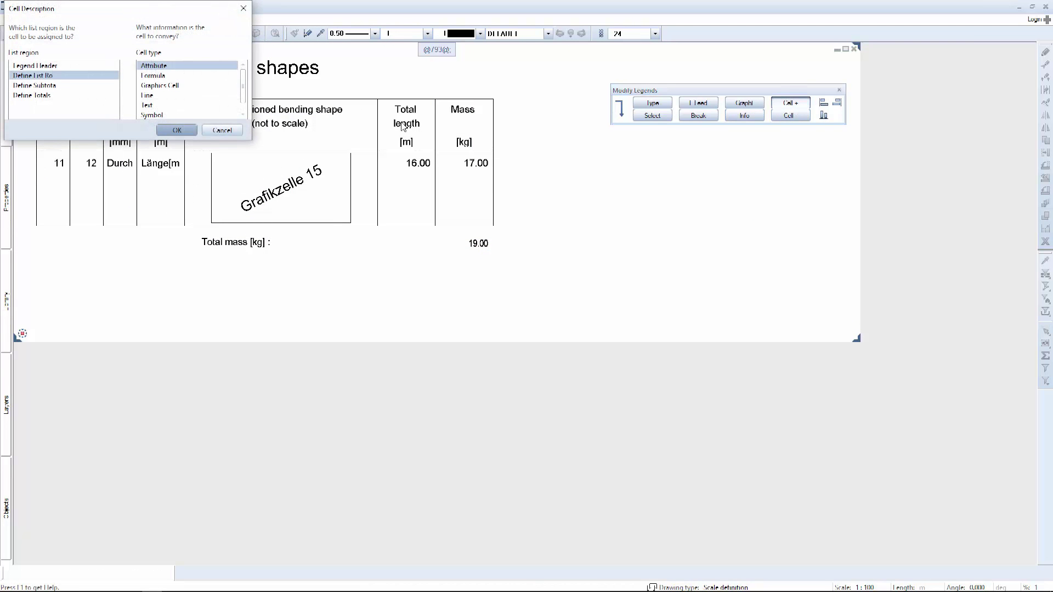
Draw legend-header line cells outlining a new column right of Mass from the table's top-right corner.
click(45, 66)
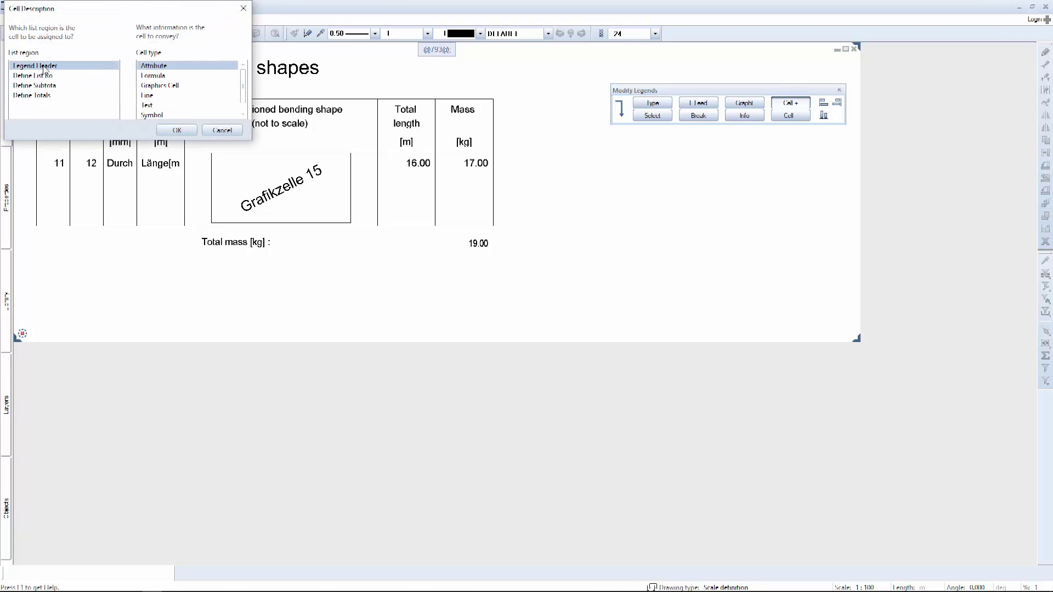
click(163, 95)
click(176, 130)
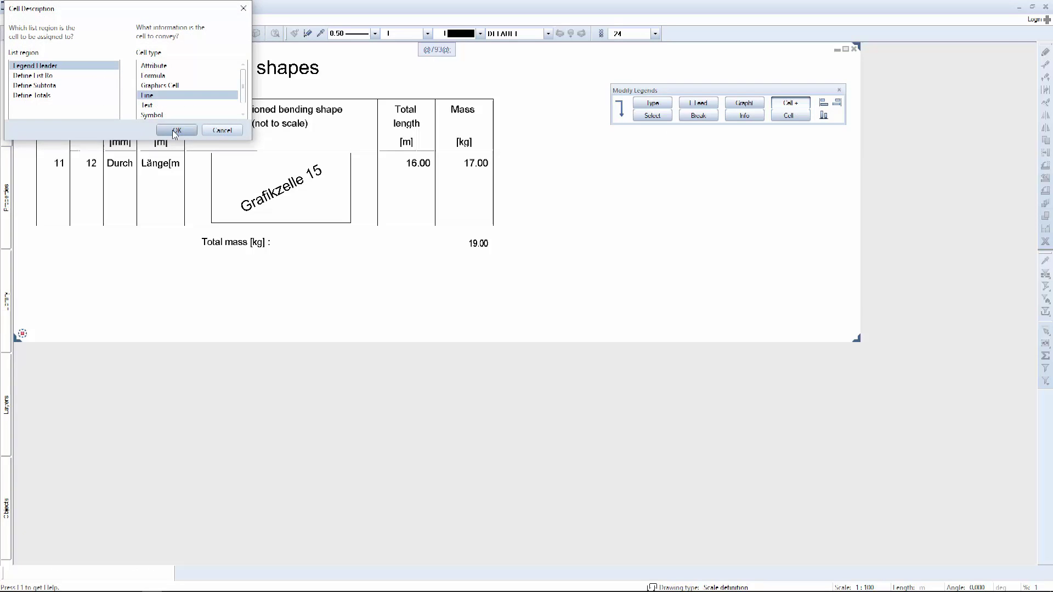
click(493, 100)
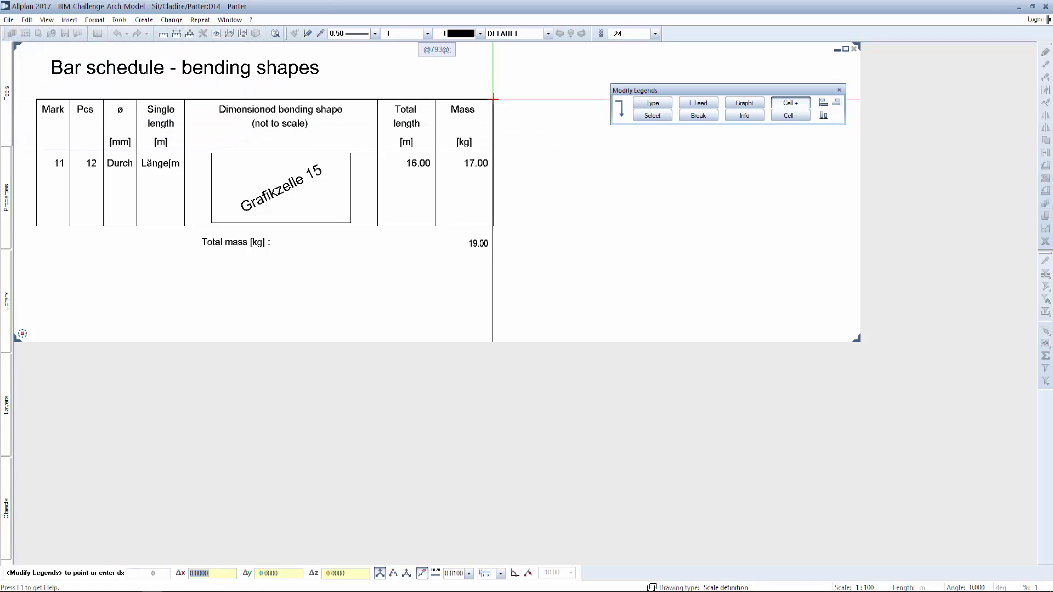
text(2)
key(Tab)
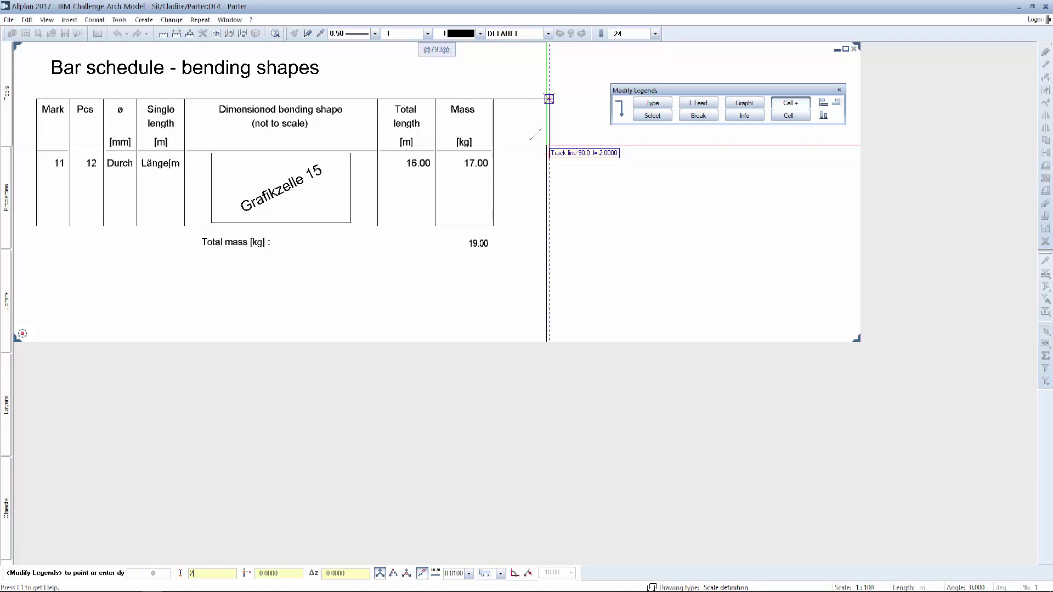
click(493, 150)
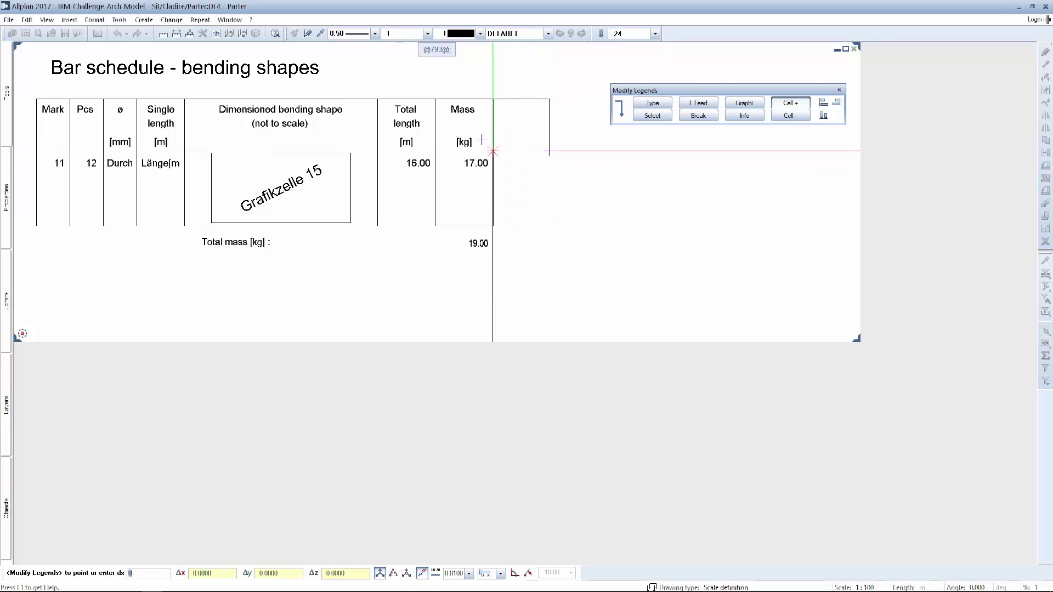
key(Tab)
key(Escape)
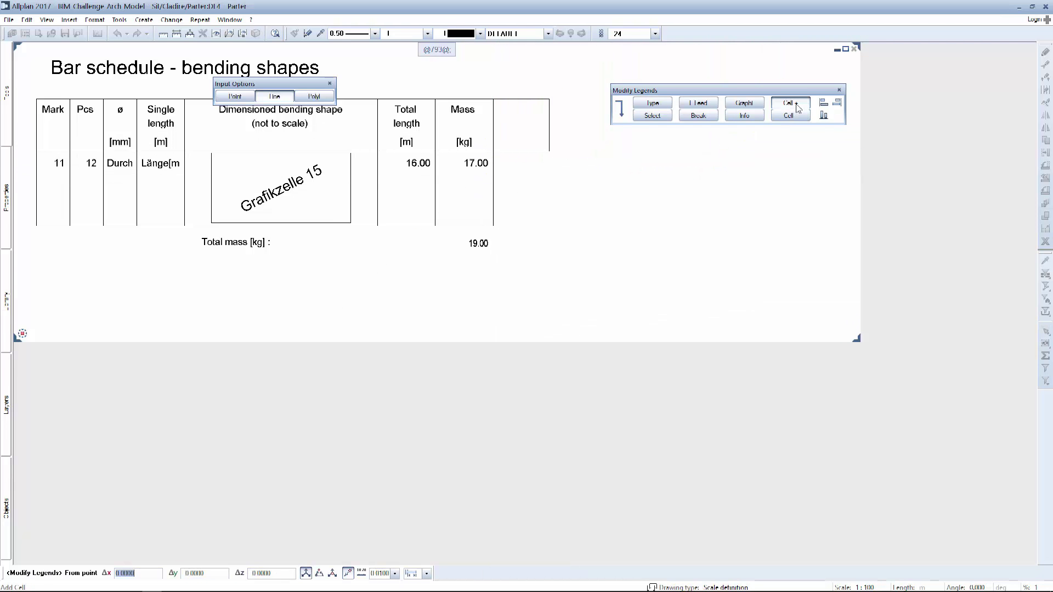
Draw a list-row line cell as the new column's vertical border down to the row's bottom.
click(798, 108)
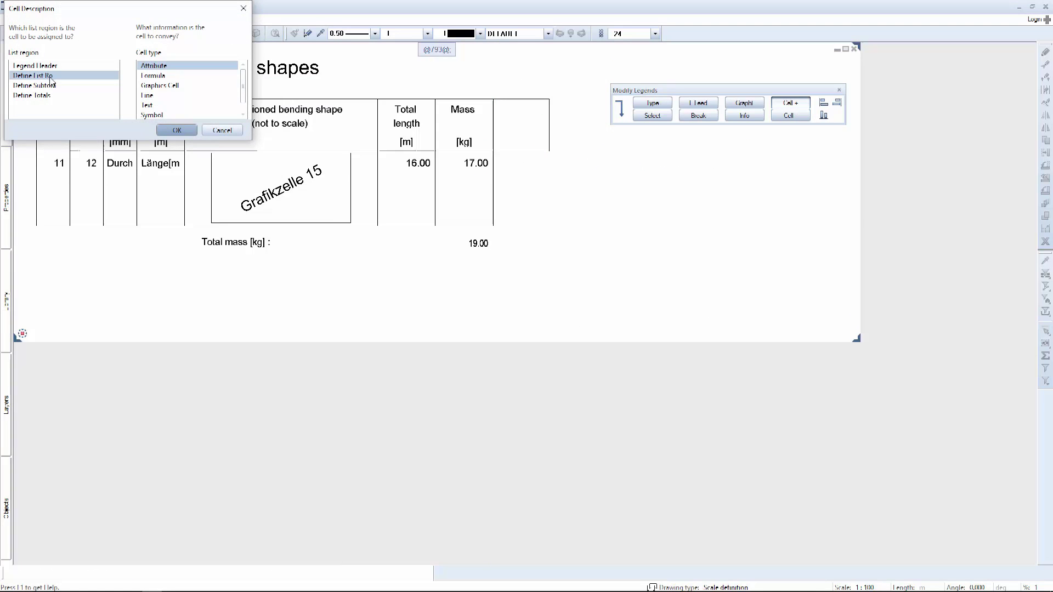
click(157, 95)
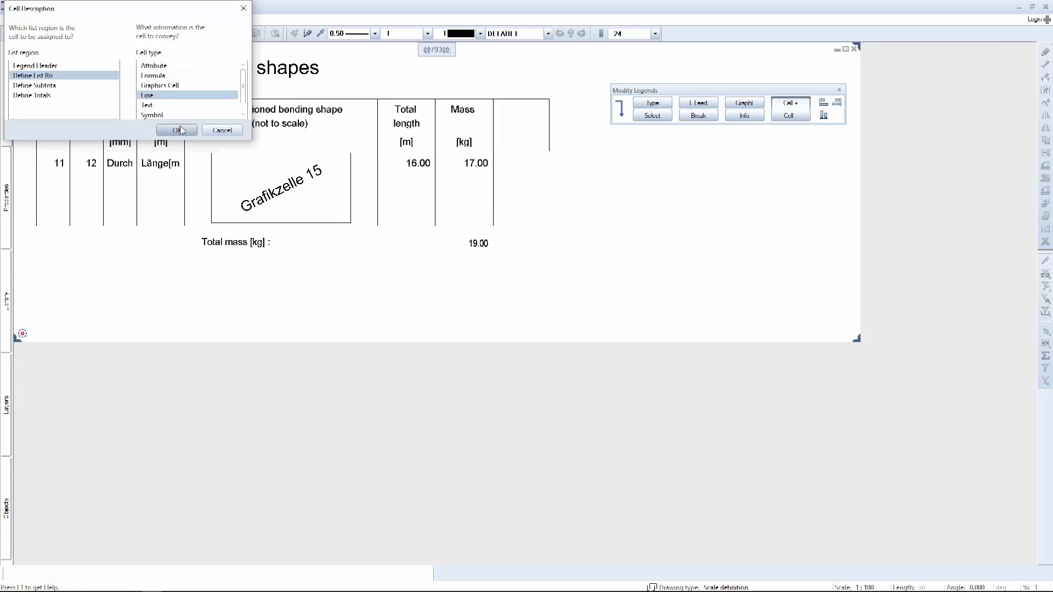
click(176, 130)
click(549, 151)
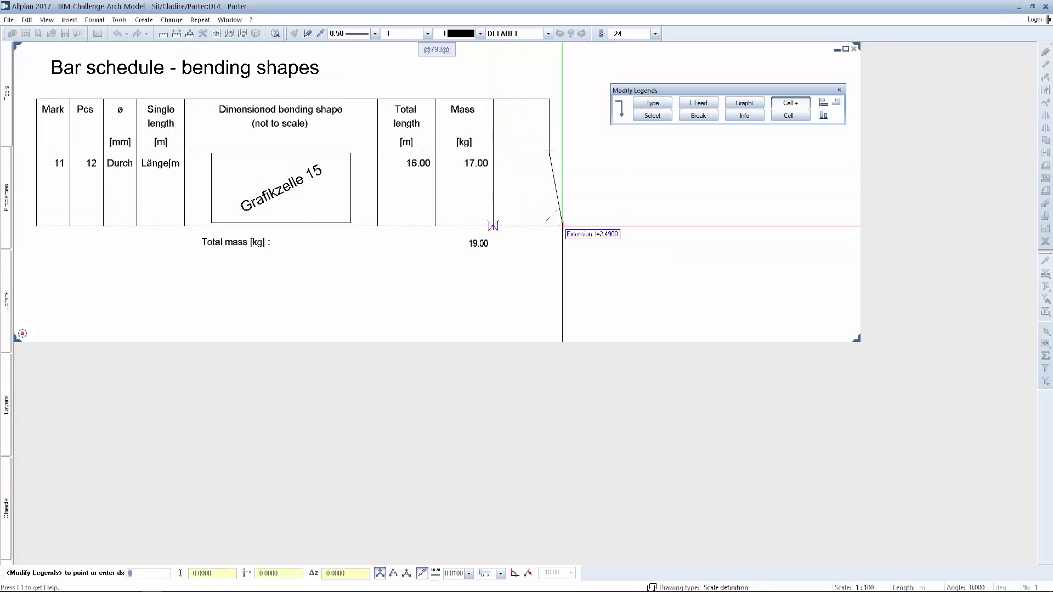
click(549, 225)
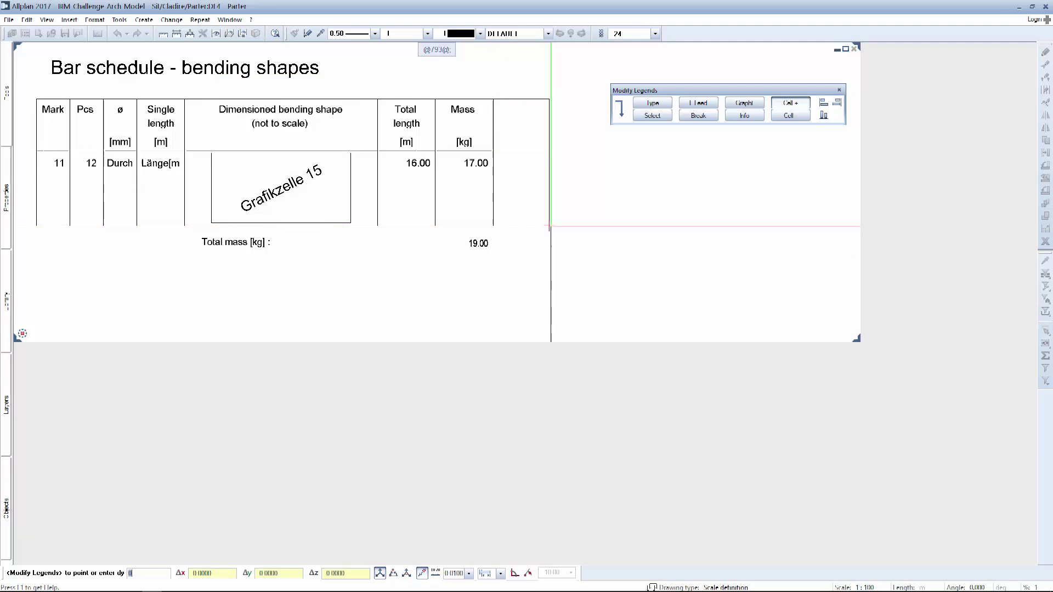
click(562, 233)
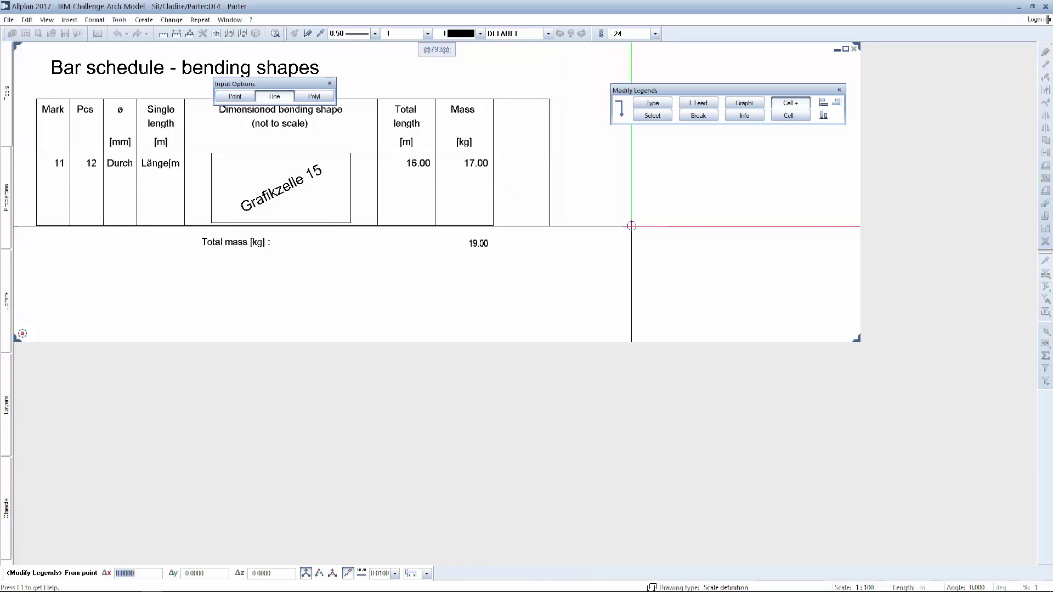
Stretch the list row's bottom border to the new column's edge with Modify Points.
click(626, 115)
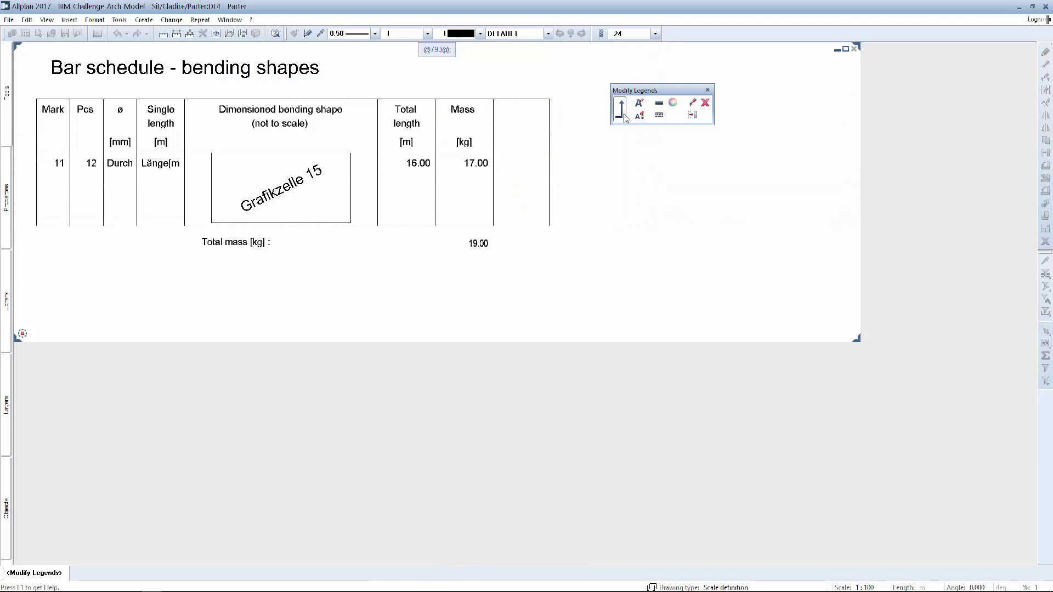
click(692, 107)
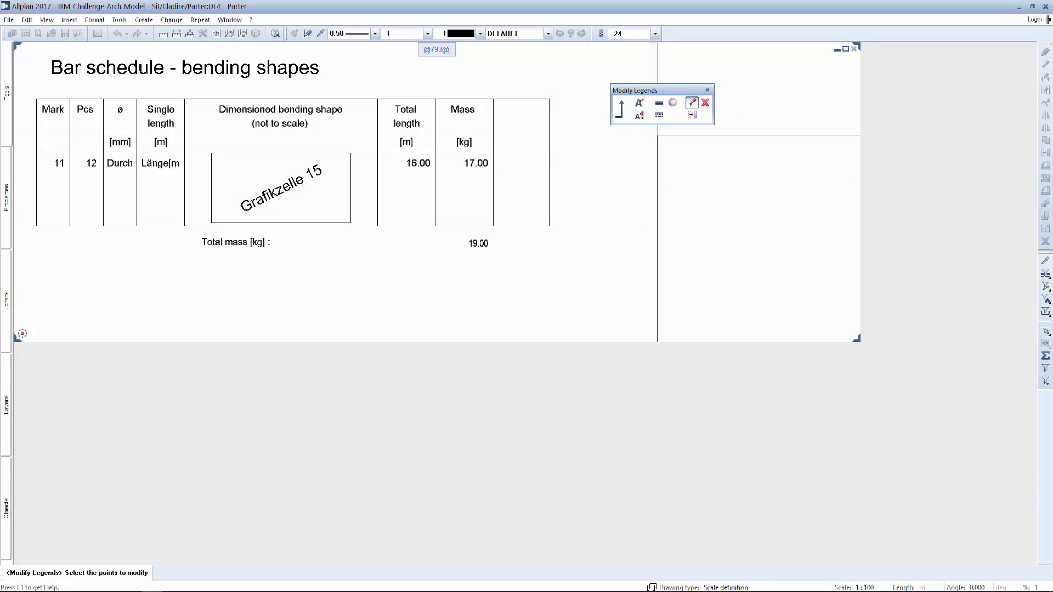
scroll(494, 236, up, 4)
scroll(477, 216, up, 2)
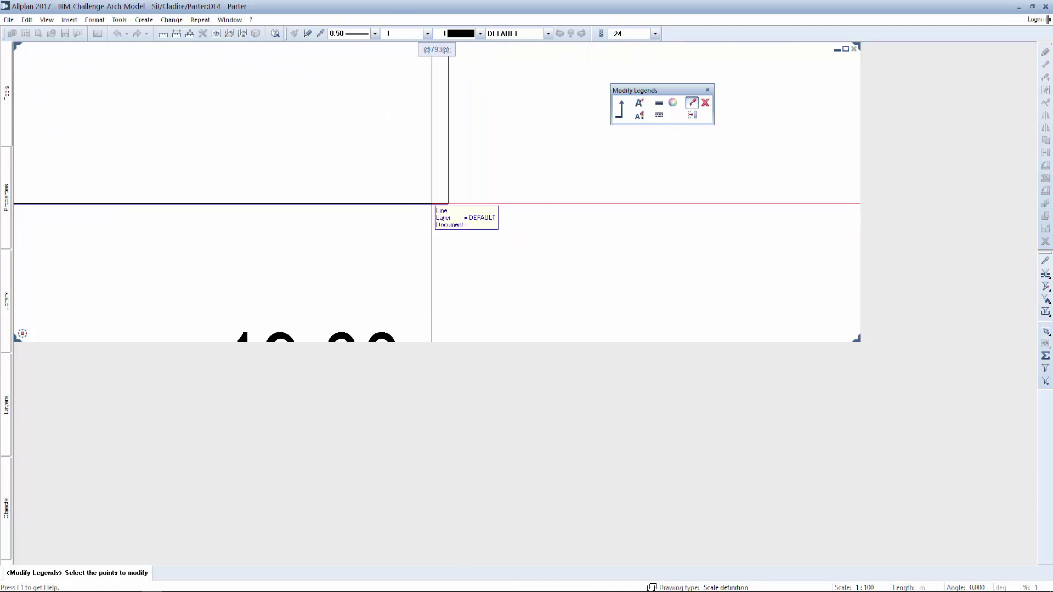
click(439, 202)
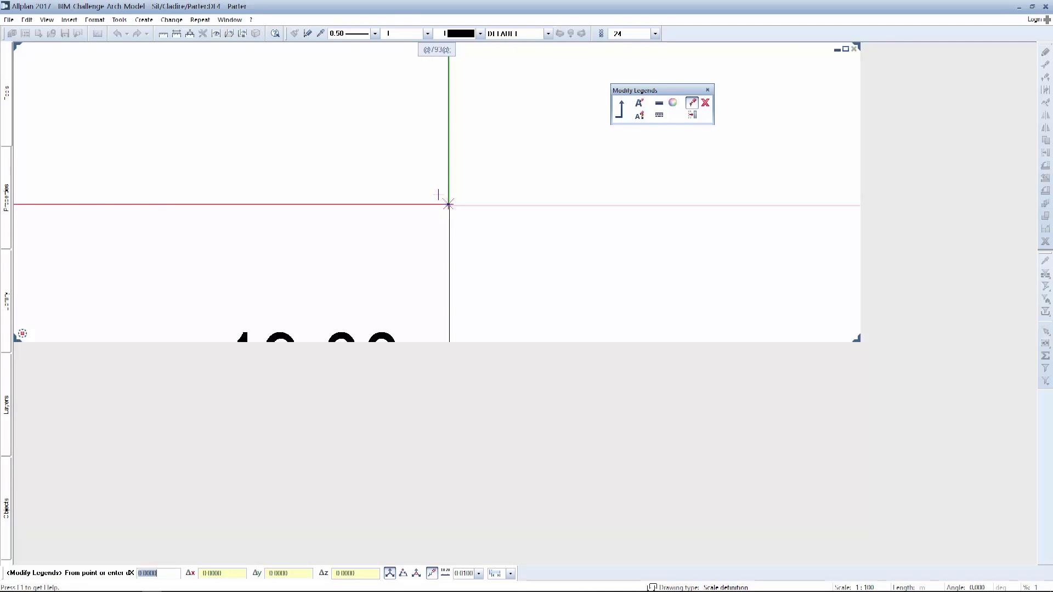
click(448, 204)
scroll(481, 223, down, 3)
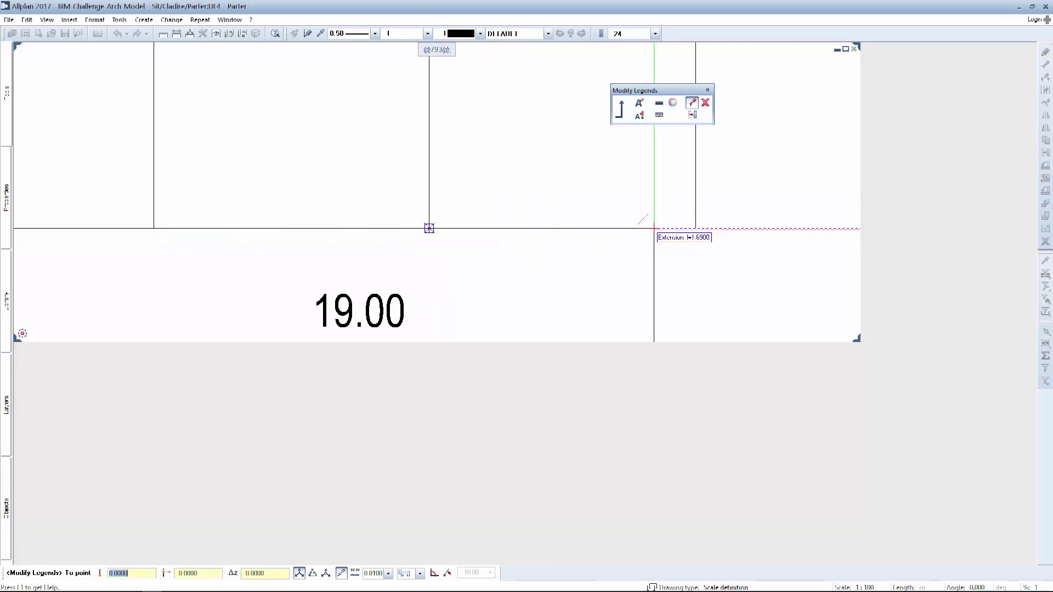
click(694, 228)
scroll(584, 238, down, 2)
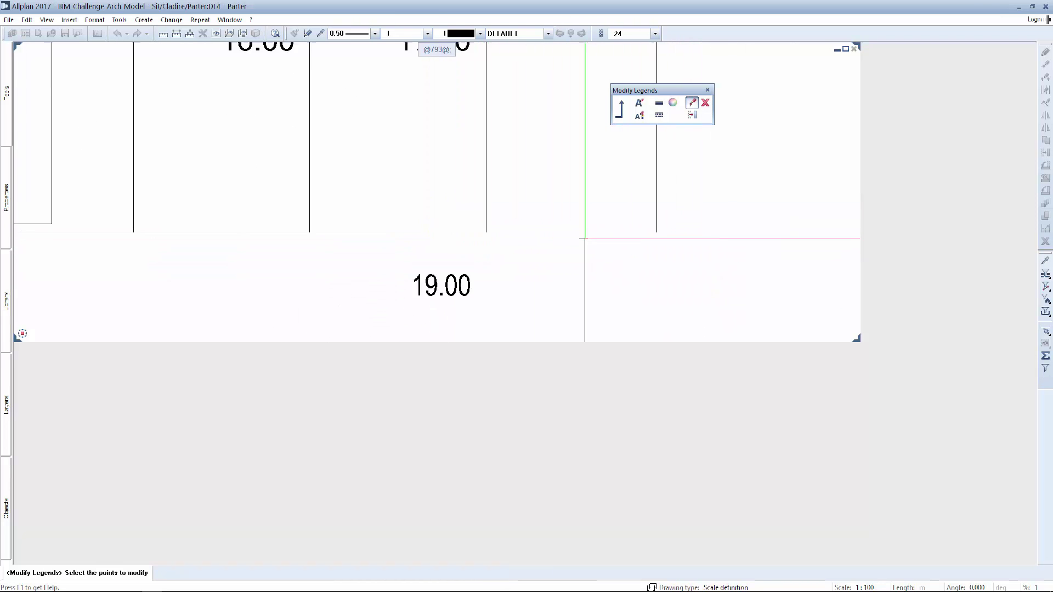
scroll(585, 239, down, 2)
scroll(583, 202, down, 1)
scroll(543, 195, up, 1)
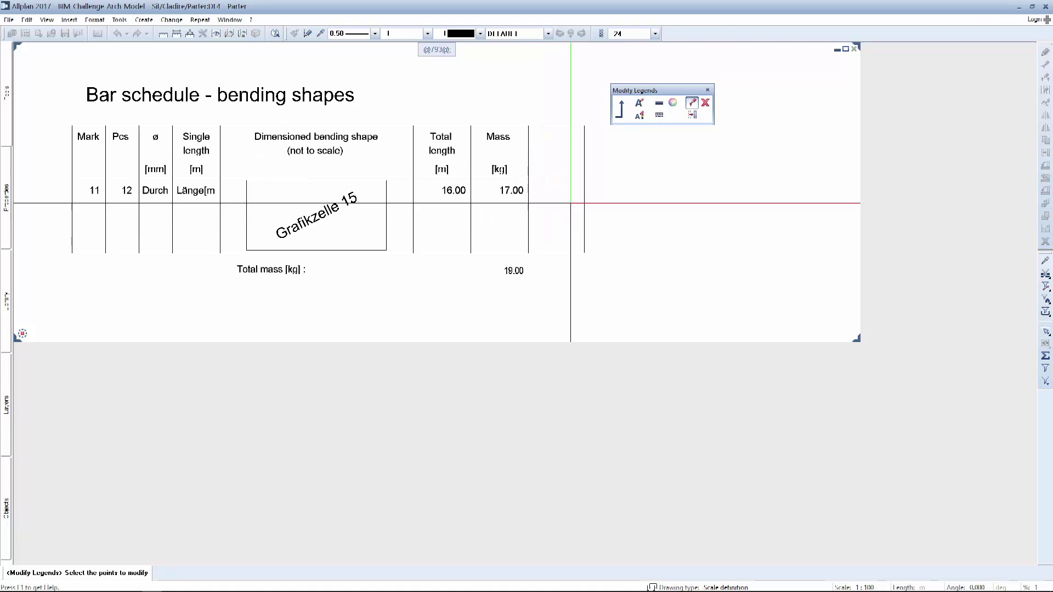
click(621, 109)
Add a legend-header text cell reading Dim at the top of the new column.
click(790, 103)
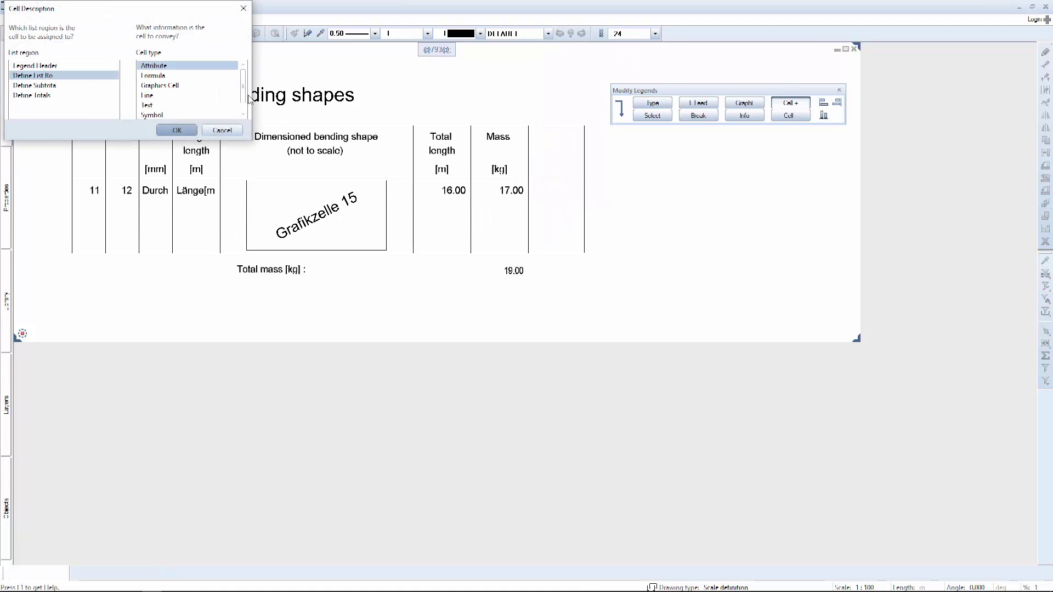
click(61, 66)
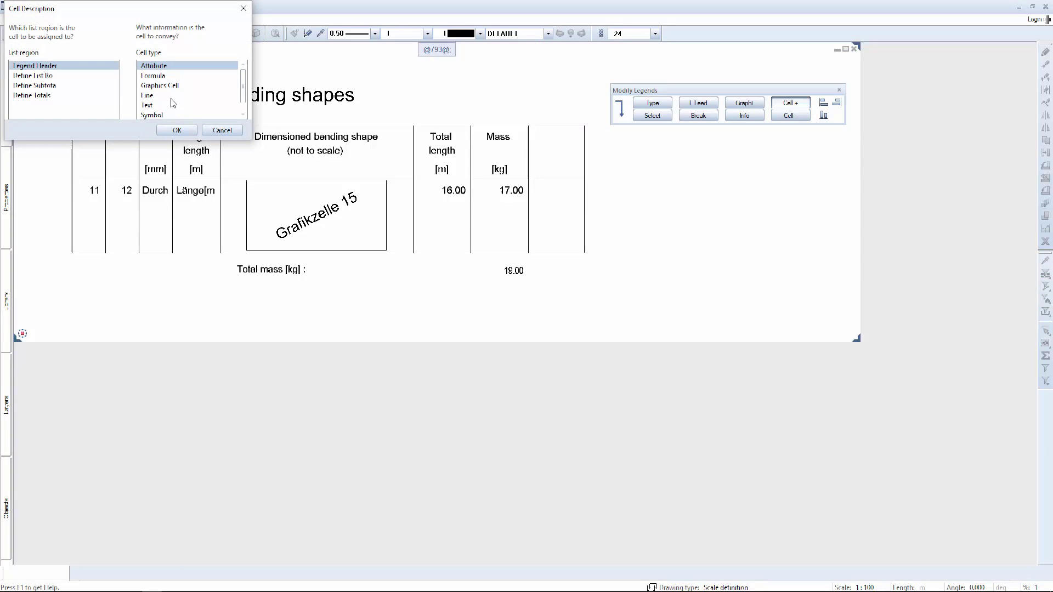
click(155, 105)
click(177, 130)
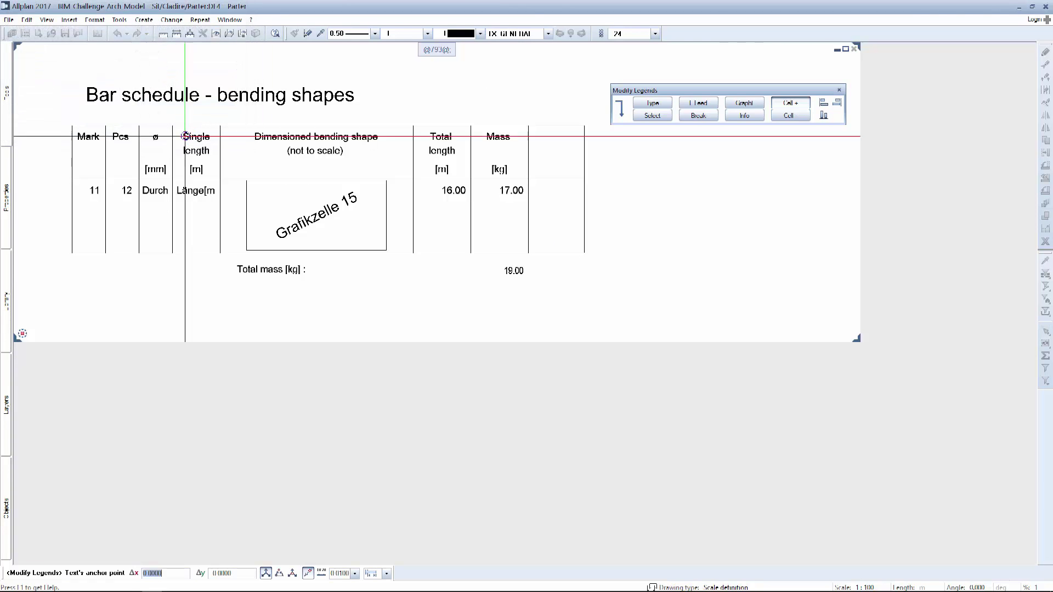
click(556, 138)
text(Dim)
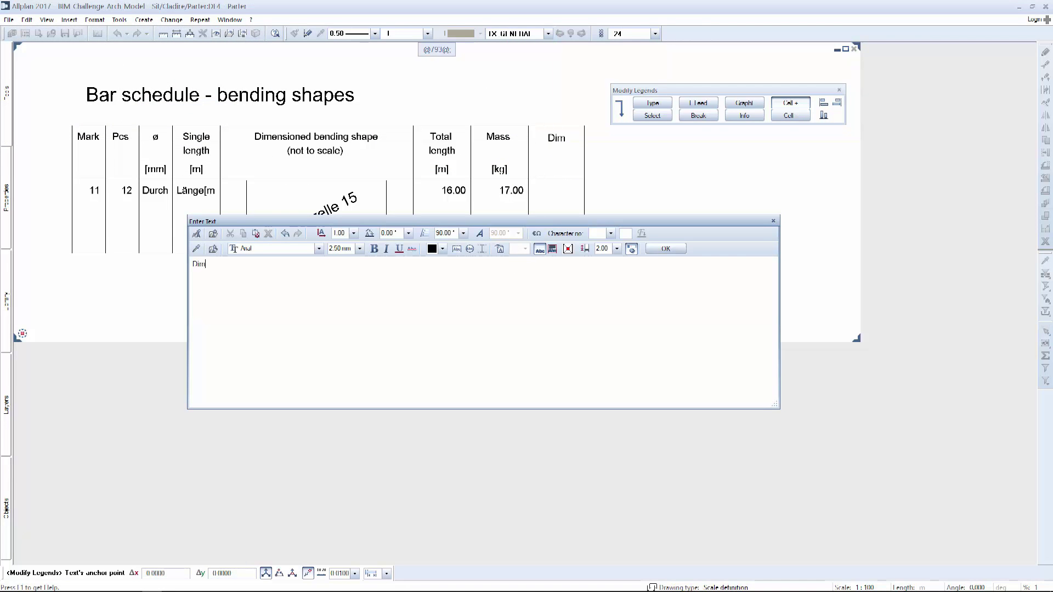
click(666, 249)
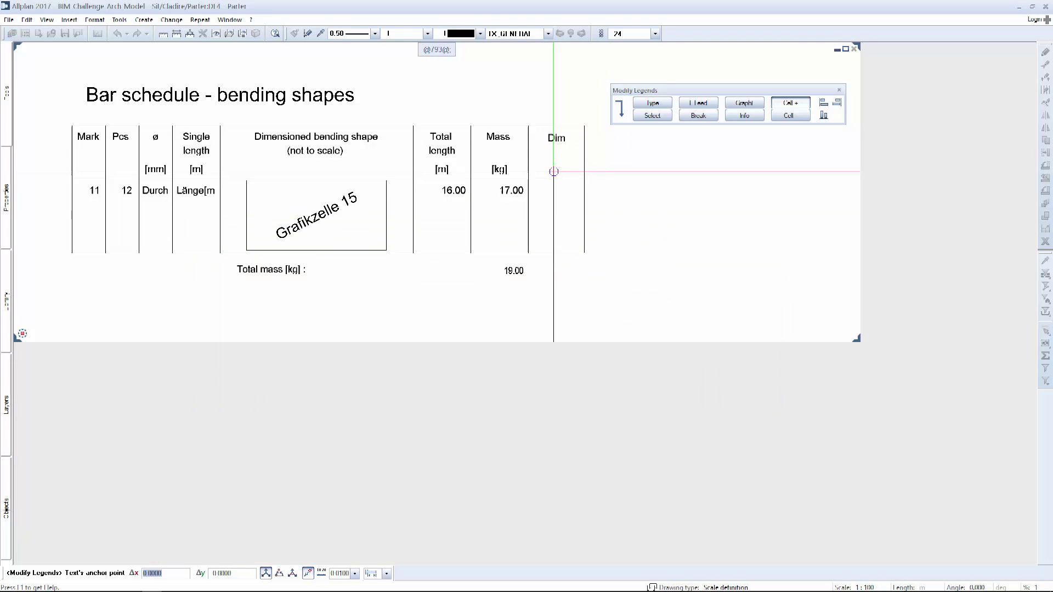
Place the [mm] unit text beneath the Dim heading.
click(553, 171)
text([mm])
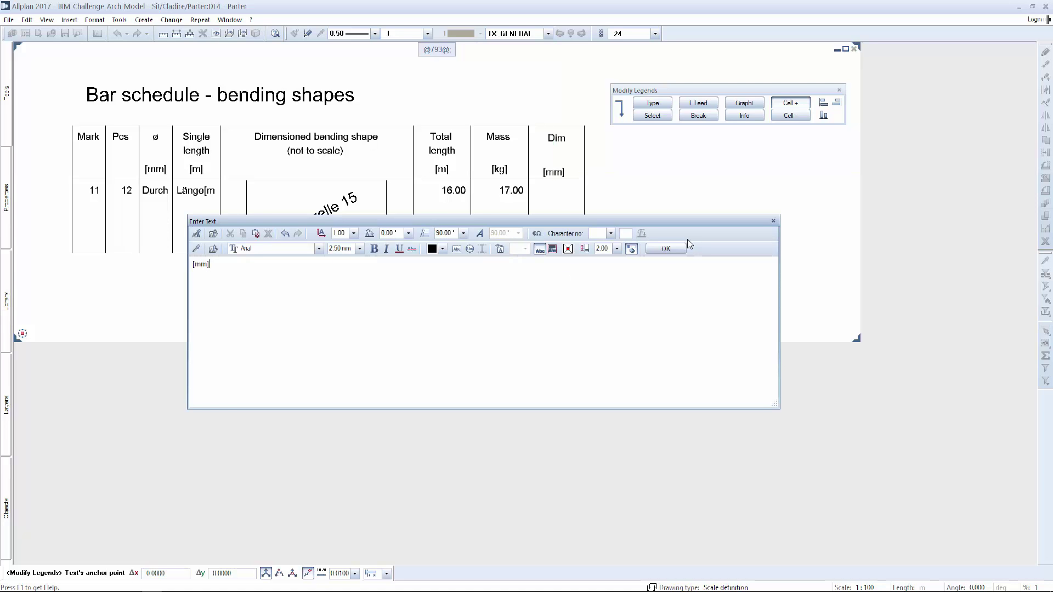
click(666, 249)
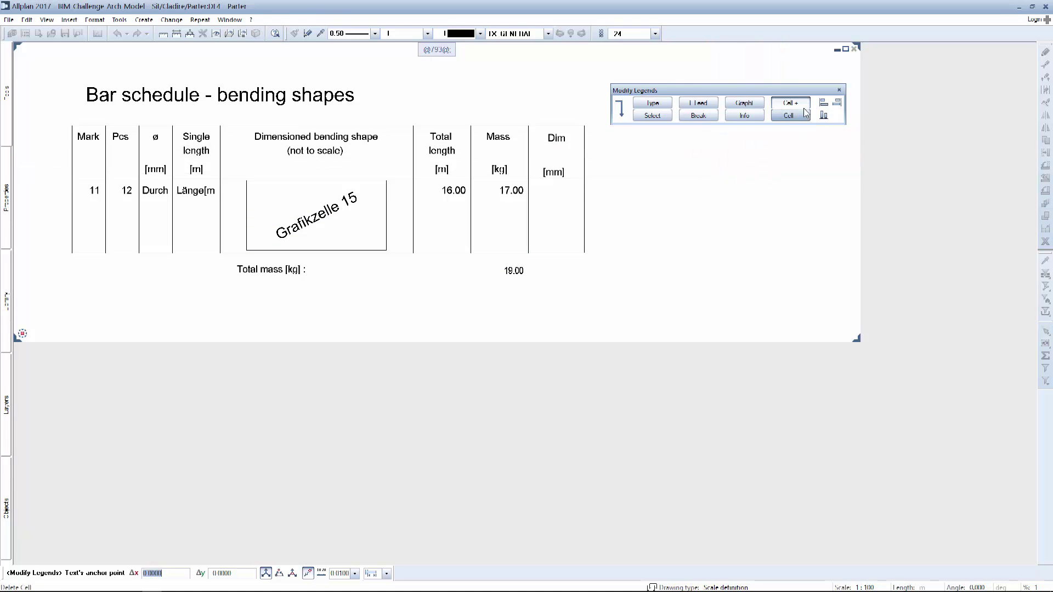
key(Escape)
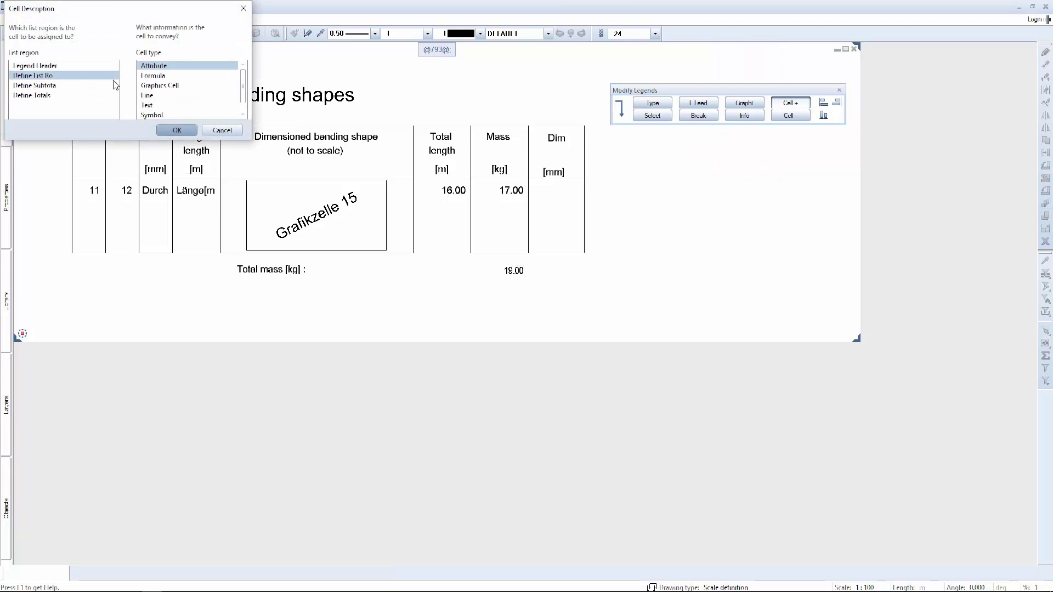
Define a list-row attribute cell using the Engineering Diameter attribute.
click(181, 131)
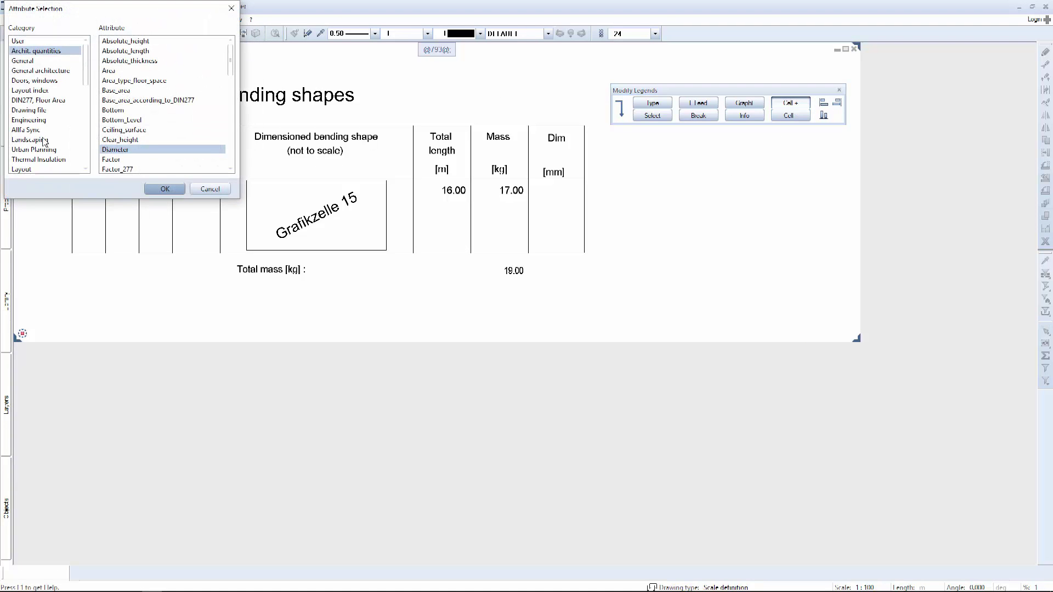
click(40, 120)
scroll(164, 111, down, 1)
click(134, 135)
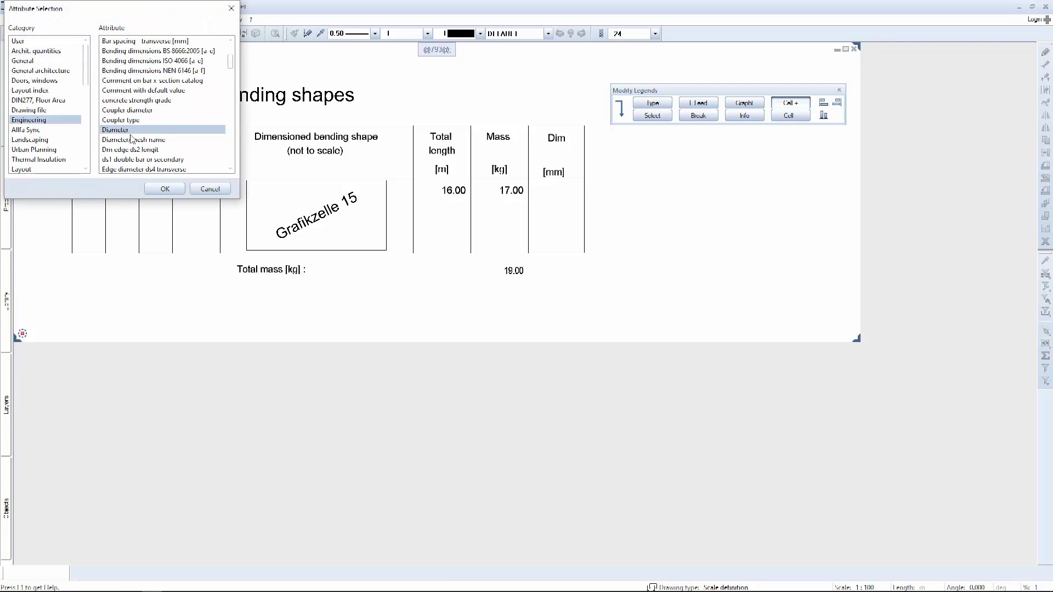
click(165, 189)
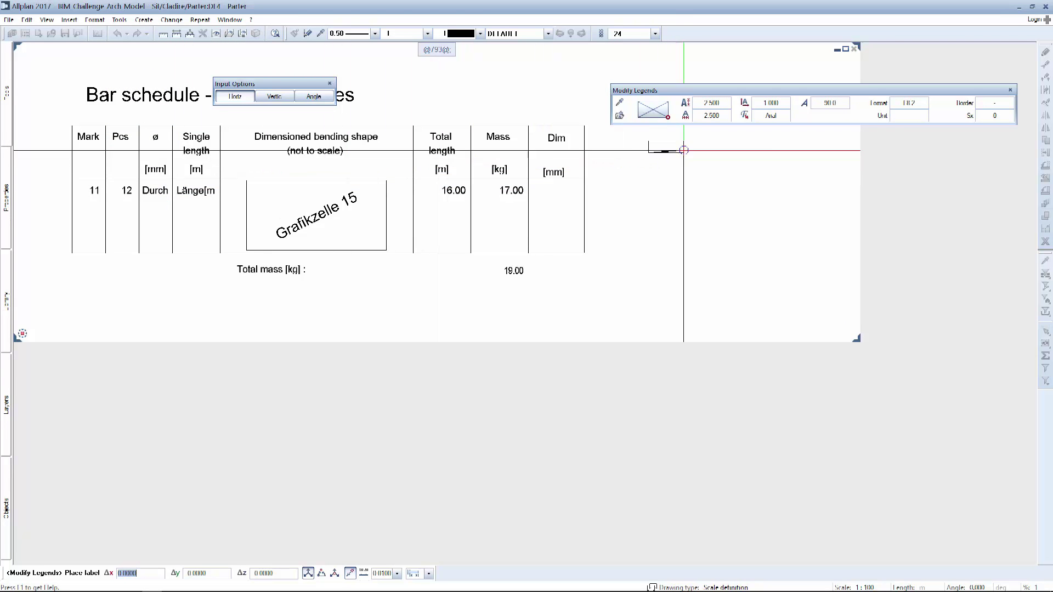
Set the diameter unit to mm and place the 999.00 mm label in the Dim cell.
click(905, 117)
click(52, 42)
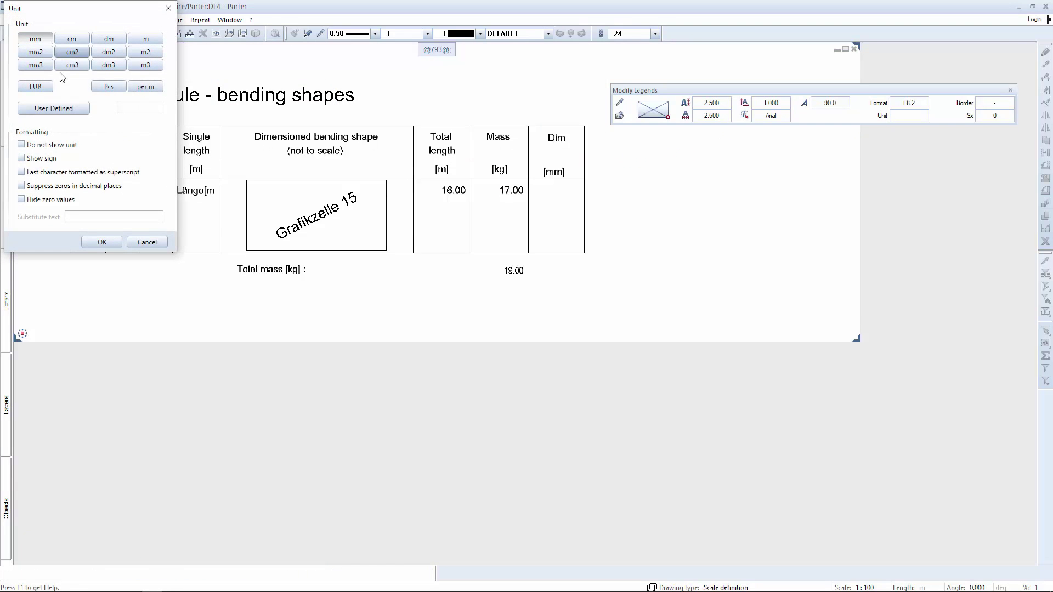
click(109, 242)
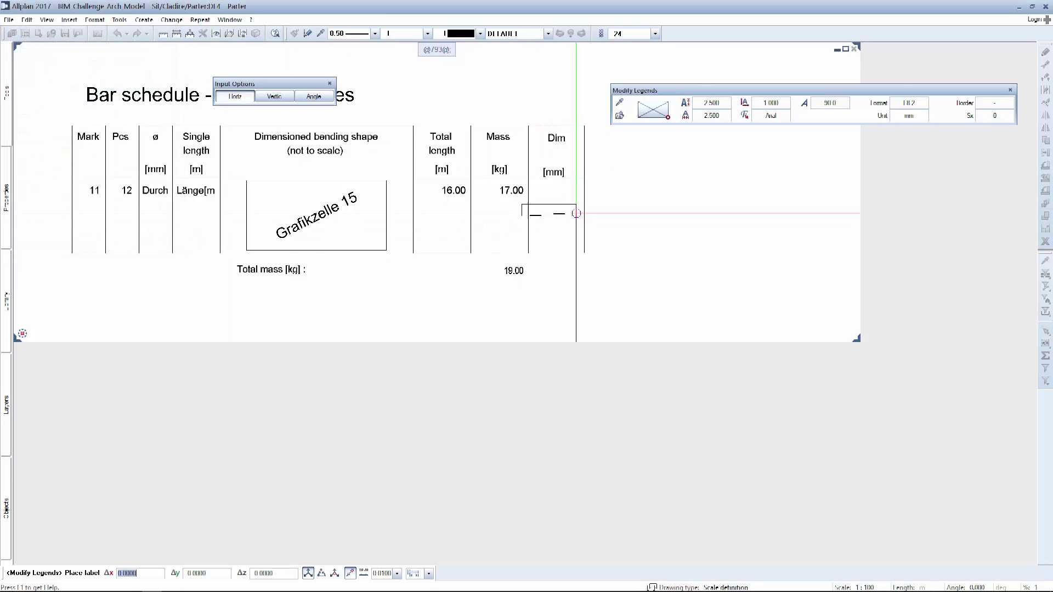
scroll(583, 196, up, 3)
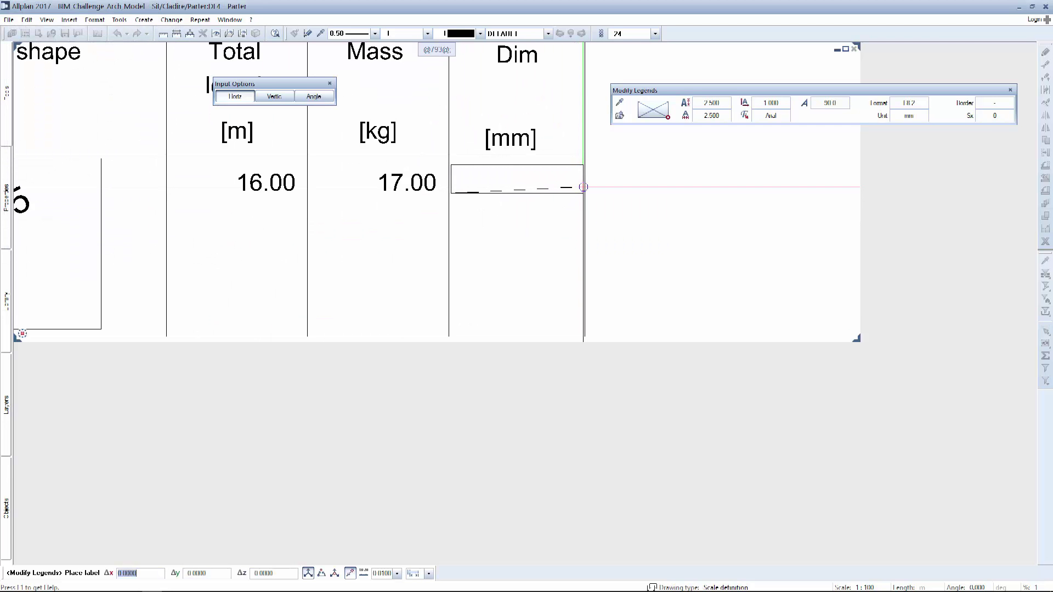
click(583, 187)
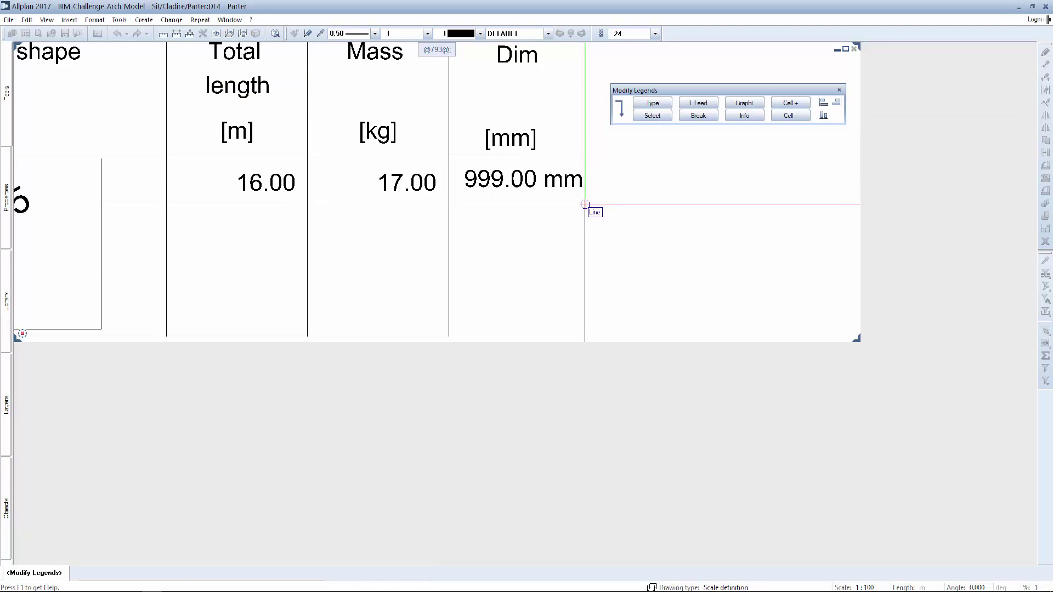
scroll(646, 184, down, 1)
scroll(648, 184, down, 2)
scroll(639, 192, down, 1)
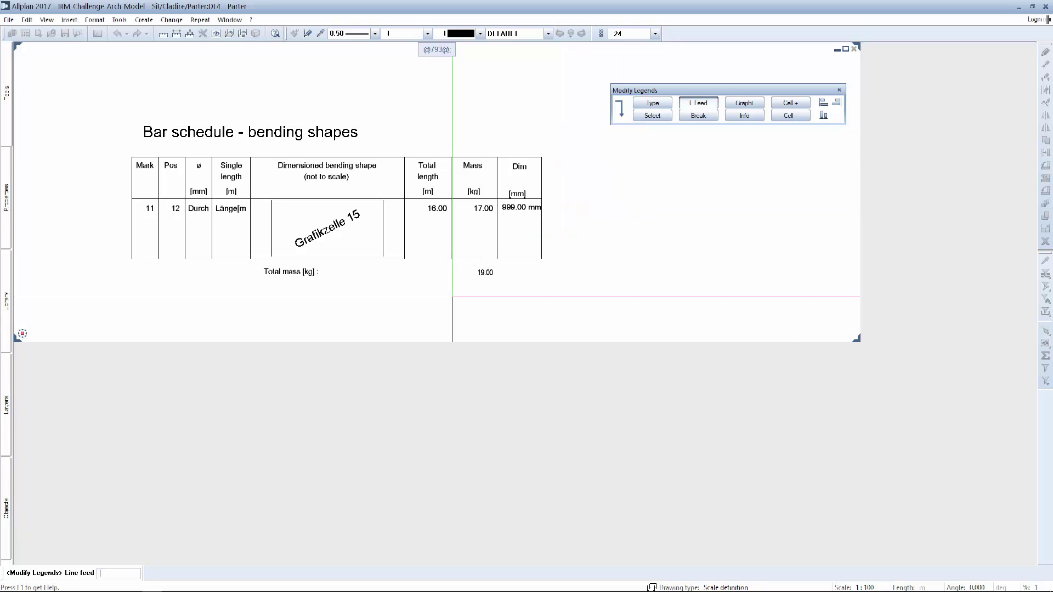
text(16)
Confirm the line feed and save the modified legend.
key(Return)
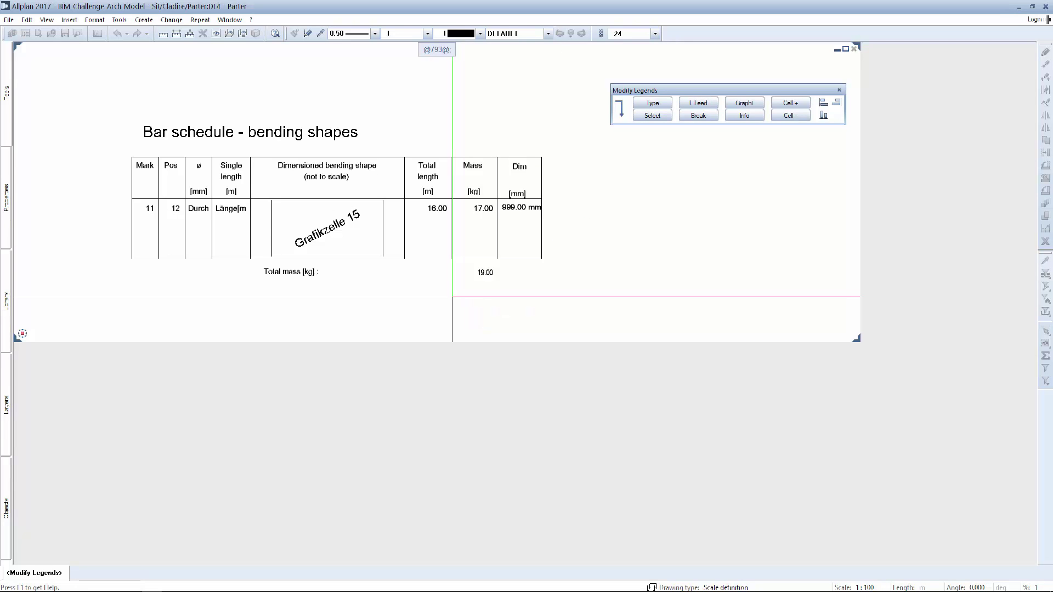
key(Escape)
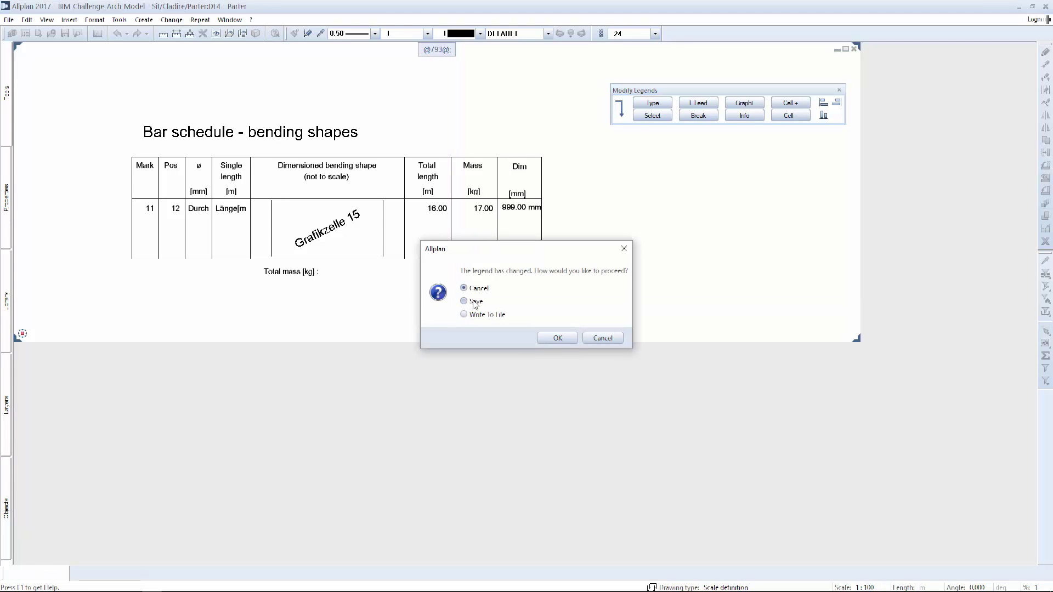
click(557, 336)
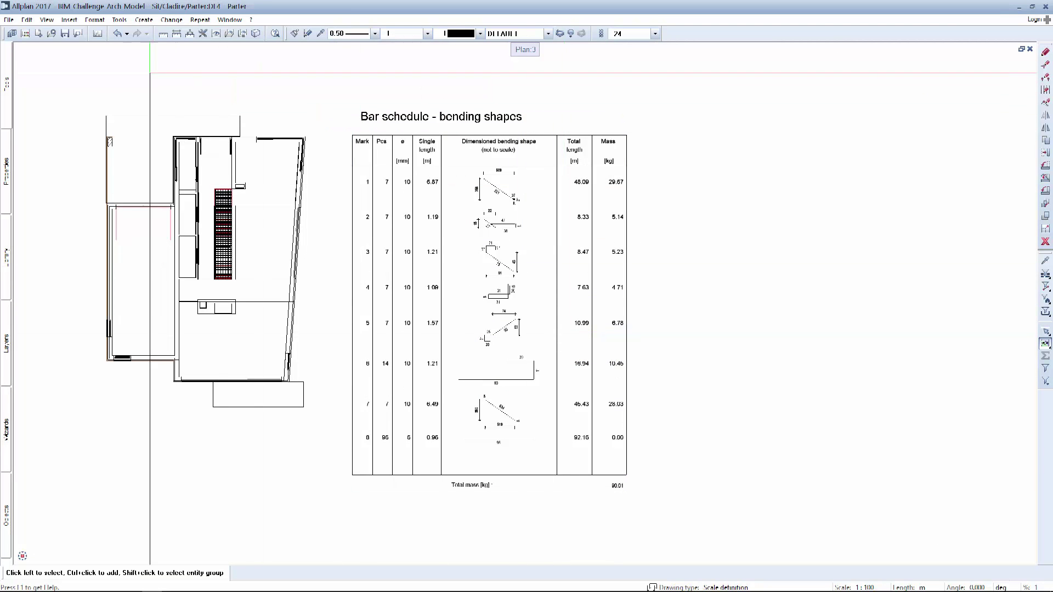
Insert the Office Bar schedule - bending shapes legend beside the existing schedule in the plan.
click(6, 85)
click(73, 121)
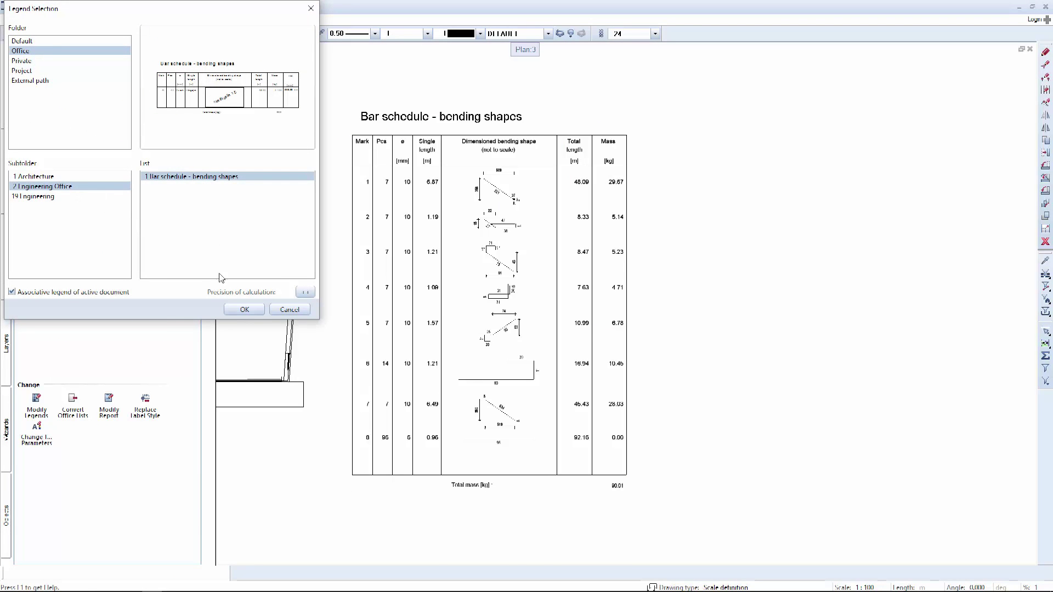
click(244, 309)
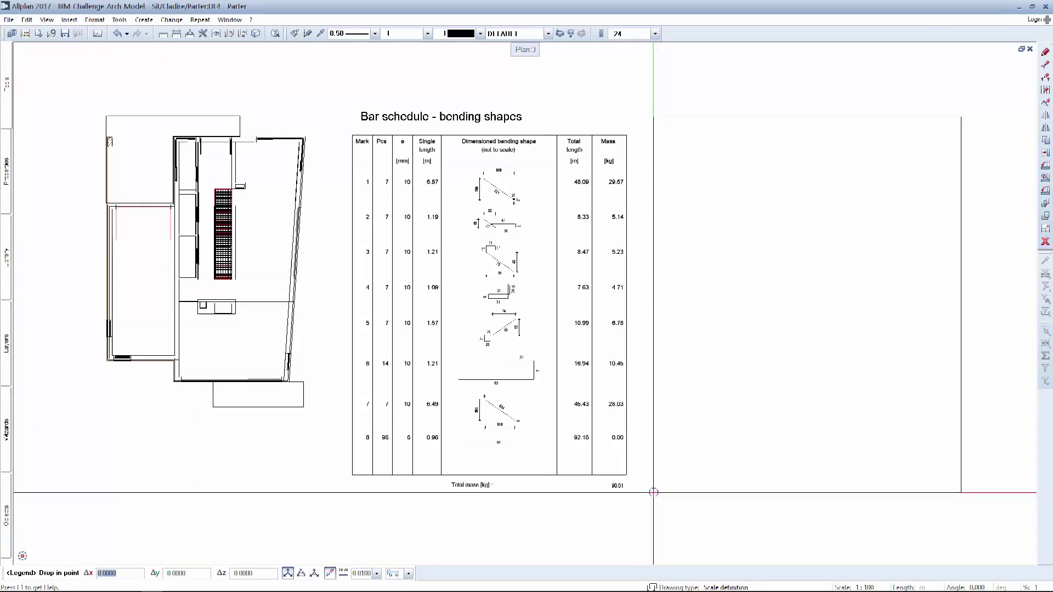
click(648, 485)
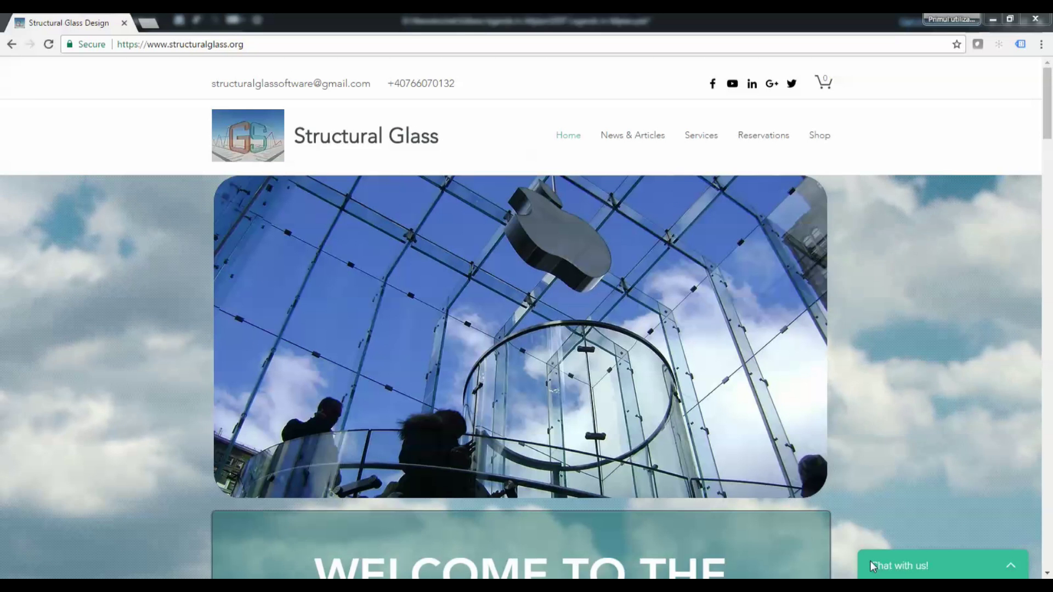
Open Reservations and browse the Basic Software Training, Personalized Training and Professional Services tabs.
click(770, 139)
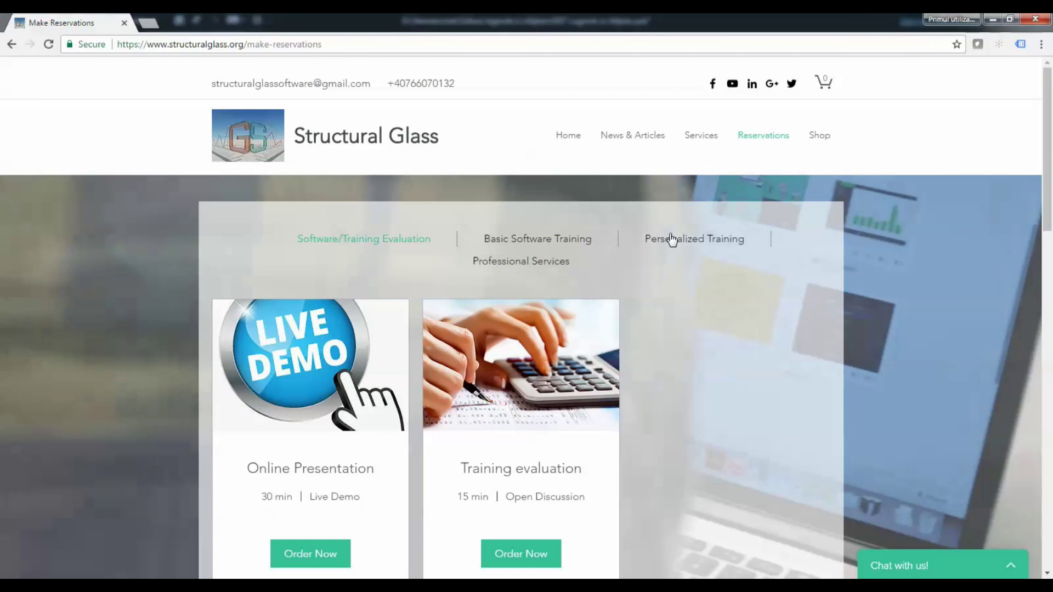
click(566, 239)
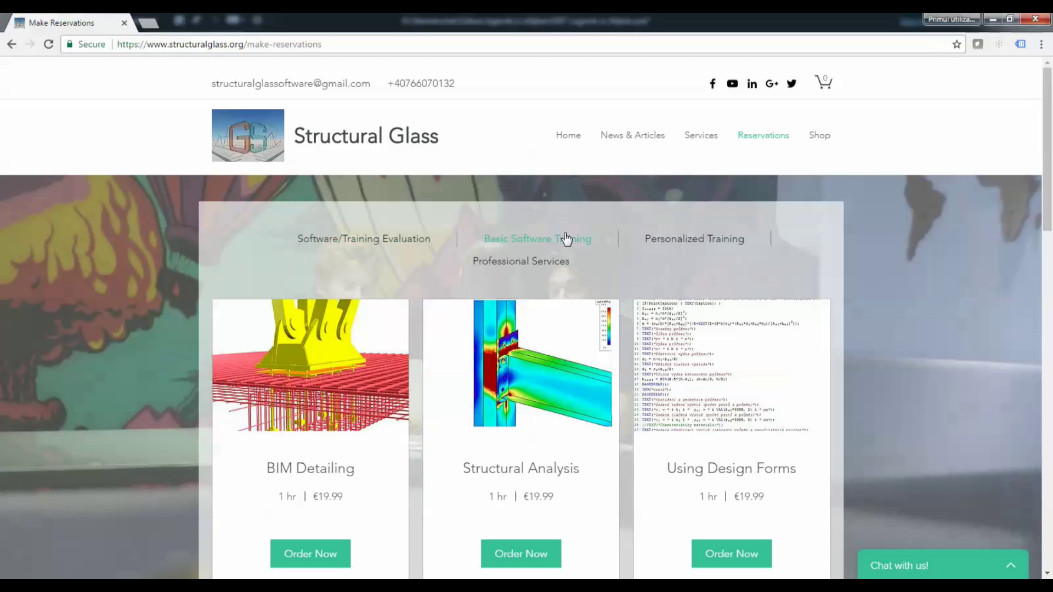
click(688, 244)
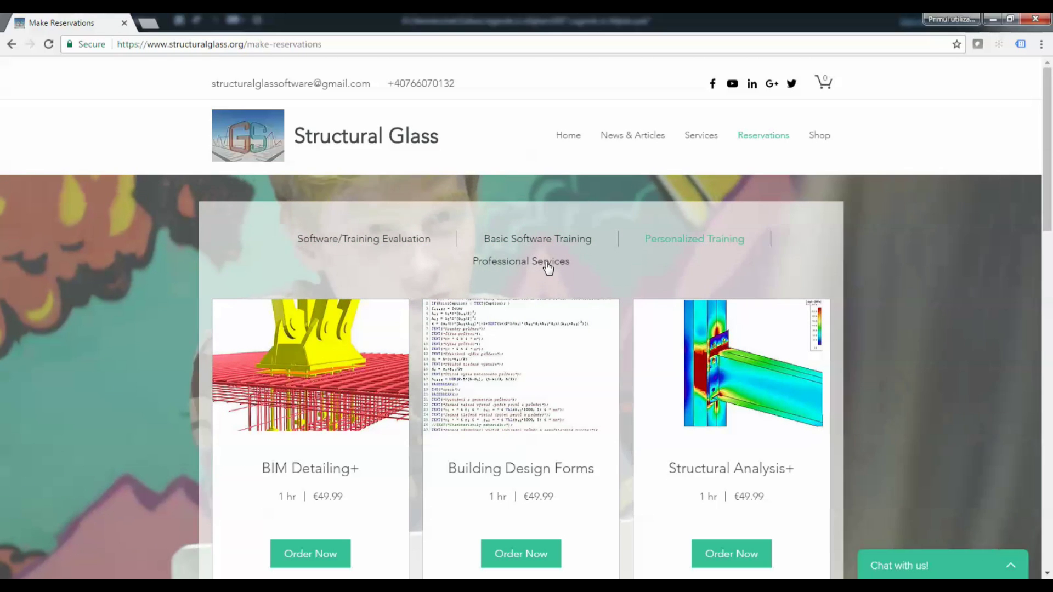
click(547, 268)
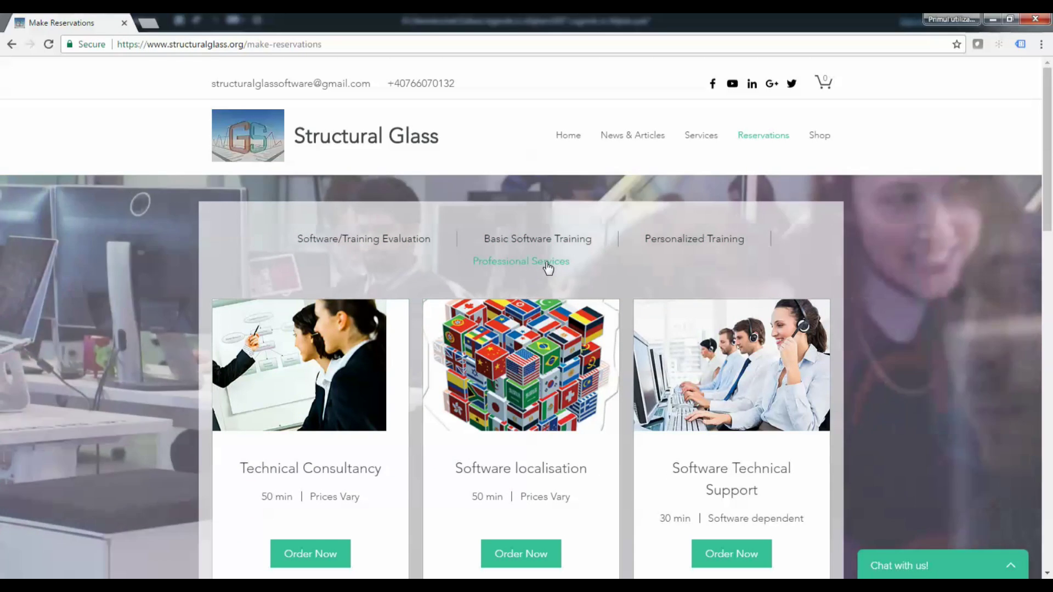